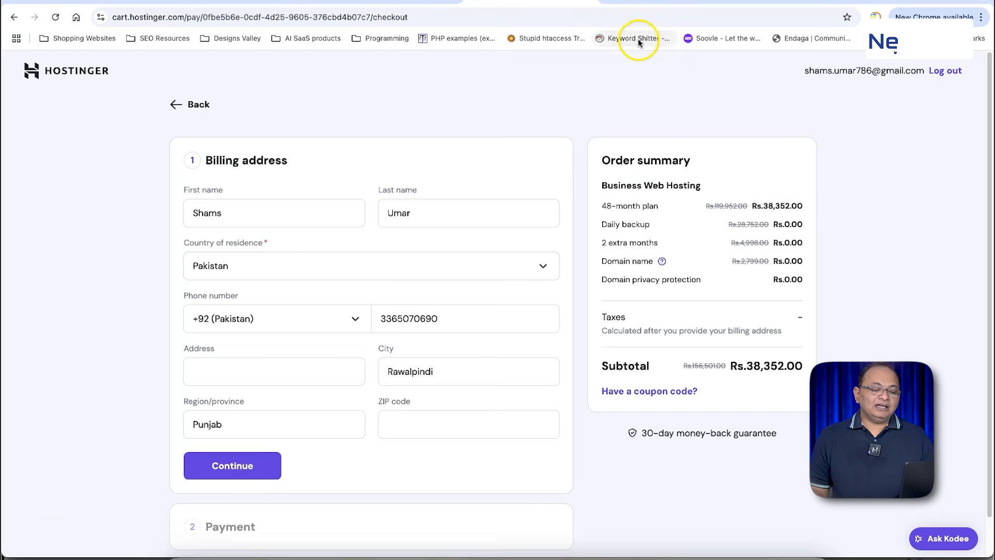
Step: Open namecheap.com in a new tab and switch its domain search to Beast Mode
click(601, 6)
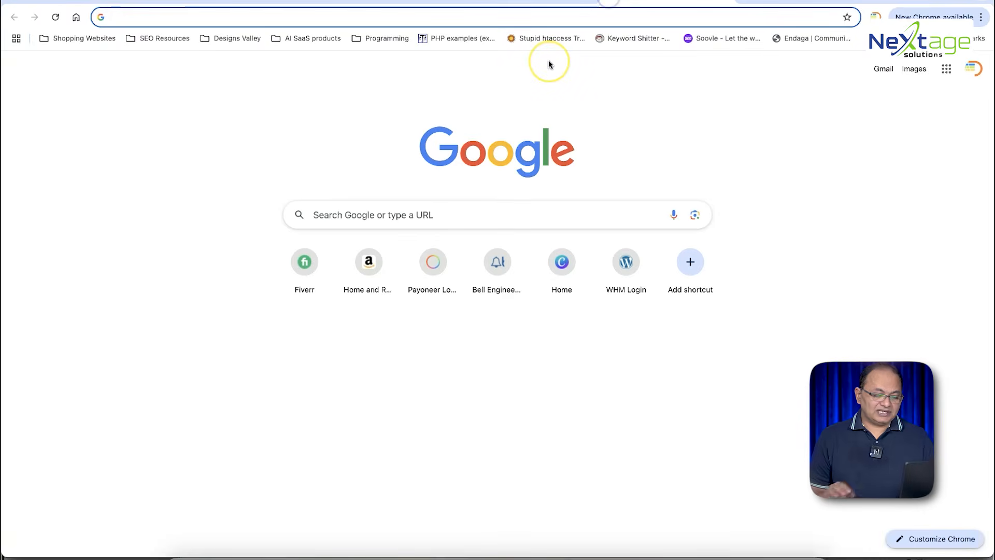
text(namec)
key(Return)
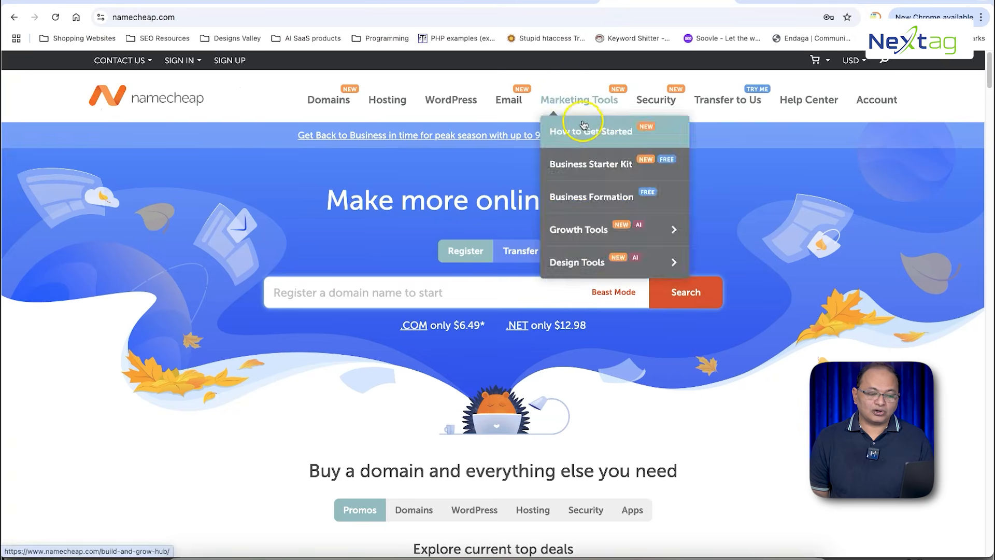
click(611, 292)
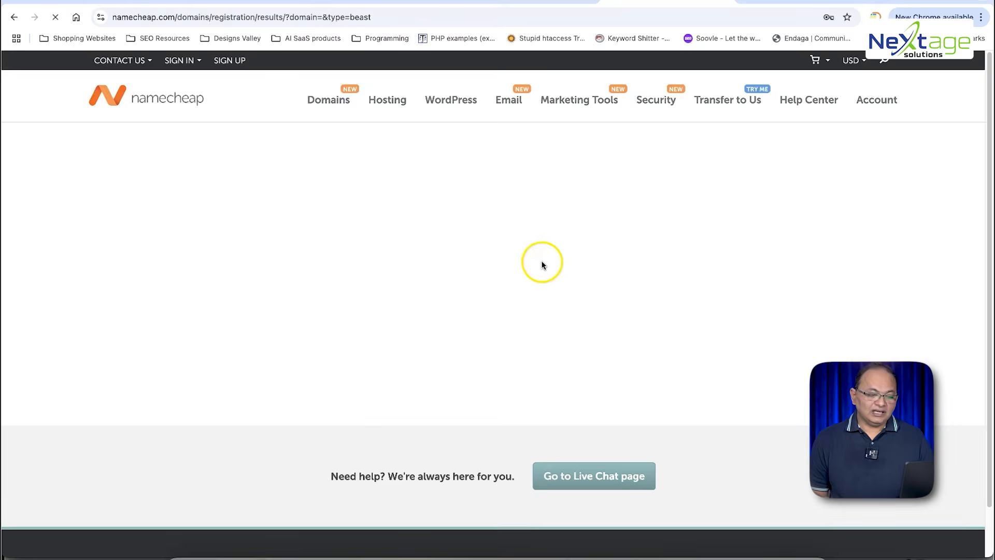
click(383, 232)
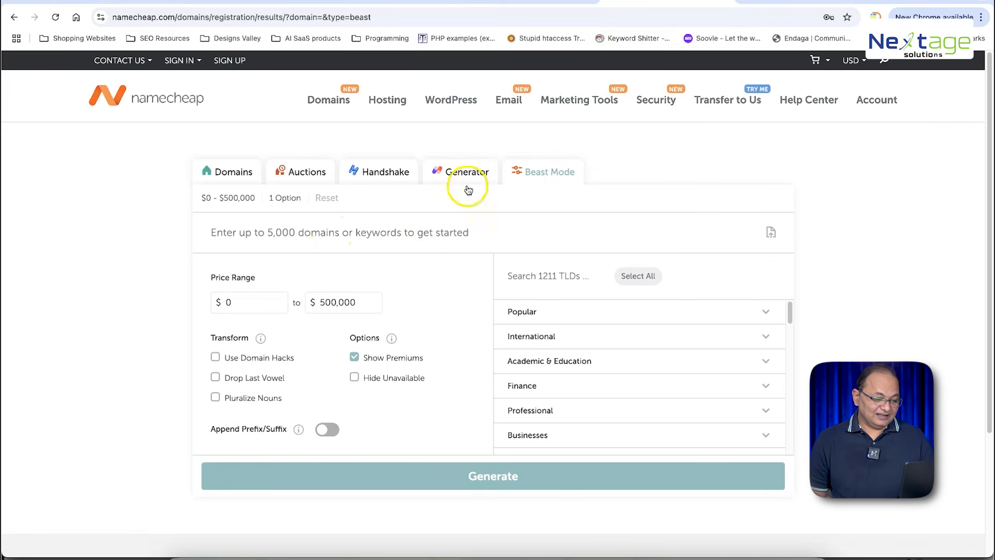
Step: Add guestoutreachexpert.com as a Beast Mode keyword and generate the availability results
click(425, 234)
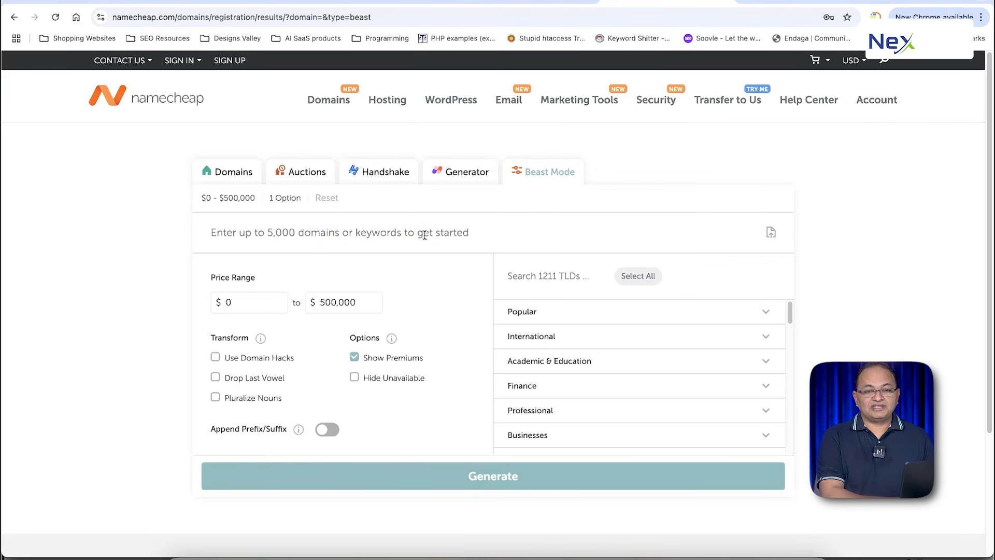
text(guesto)
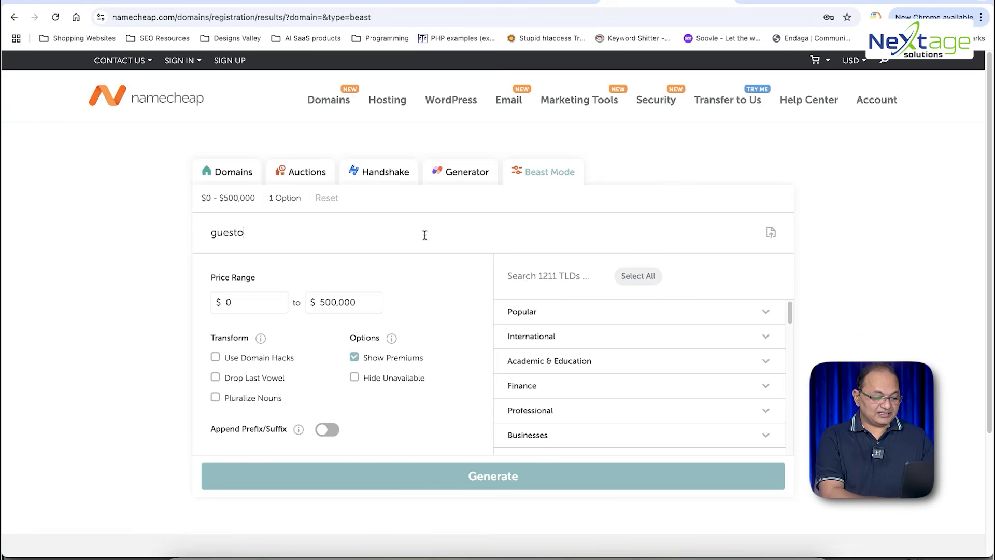
text(utreac)
key(BackSpace)
text(achexpert.com)
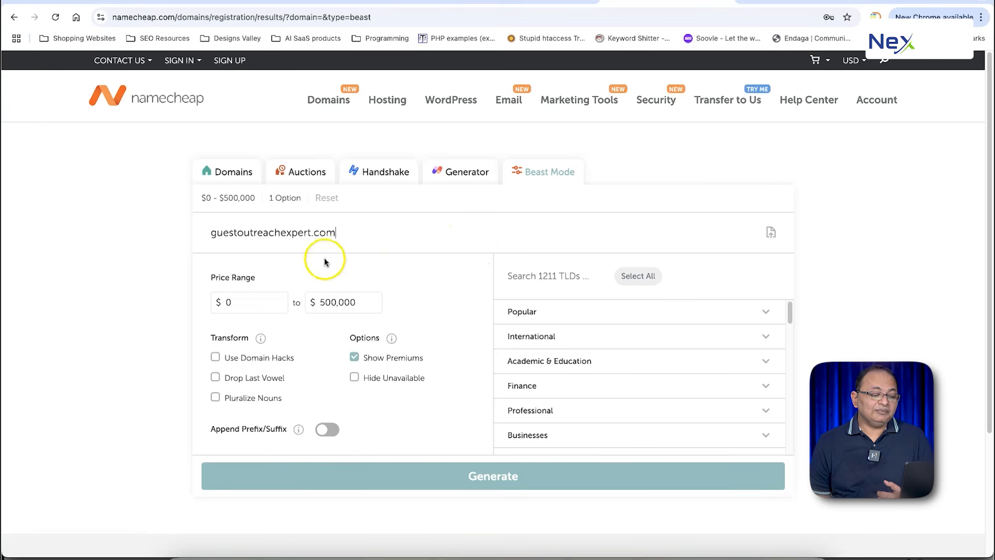
click(495, 479)
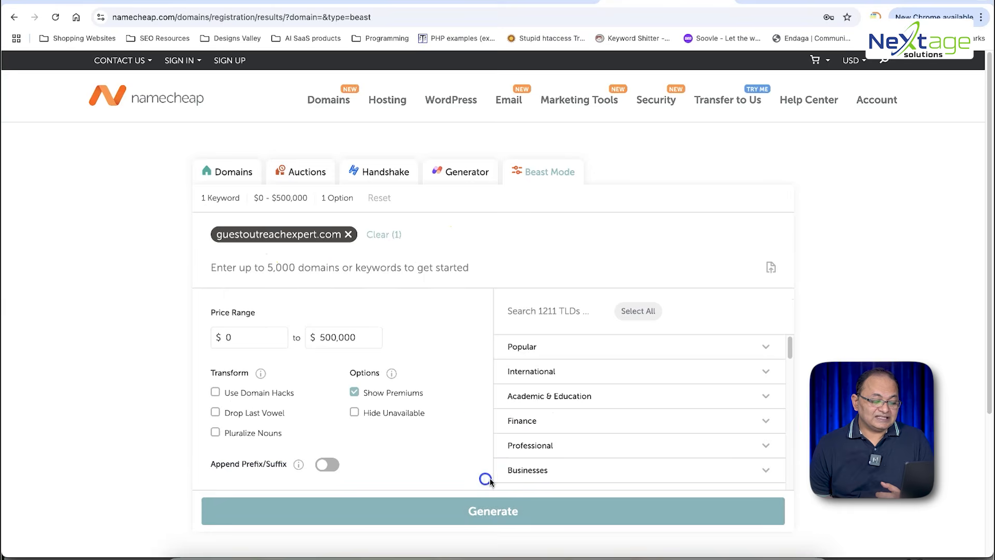
click(498, 512)
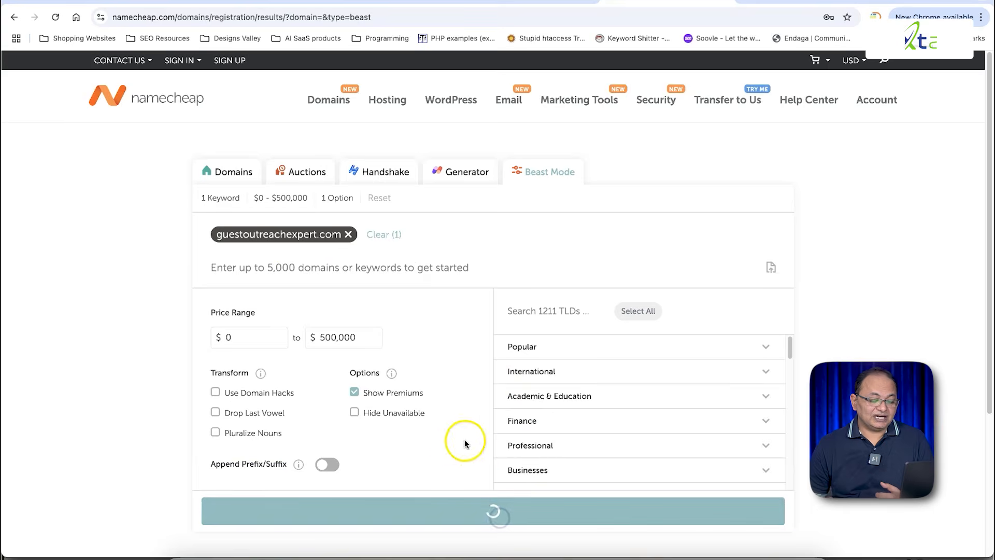
Step: Review the results listing guestoutreachexpert.com as available at $9.98/yr
scroll(533, 373, down, 5)
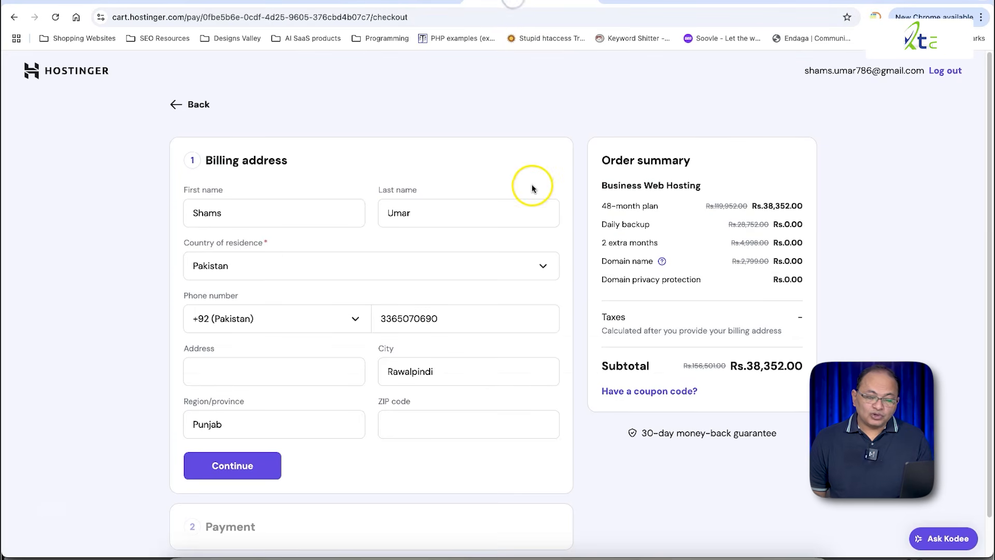
click(672, 1)
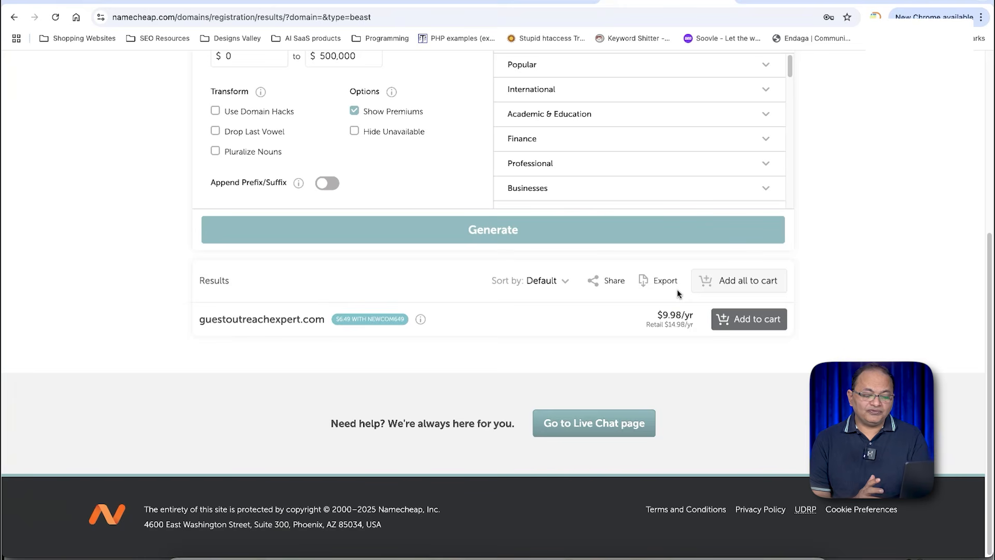
click(668, 334)
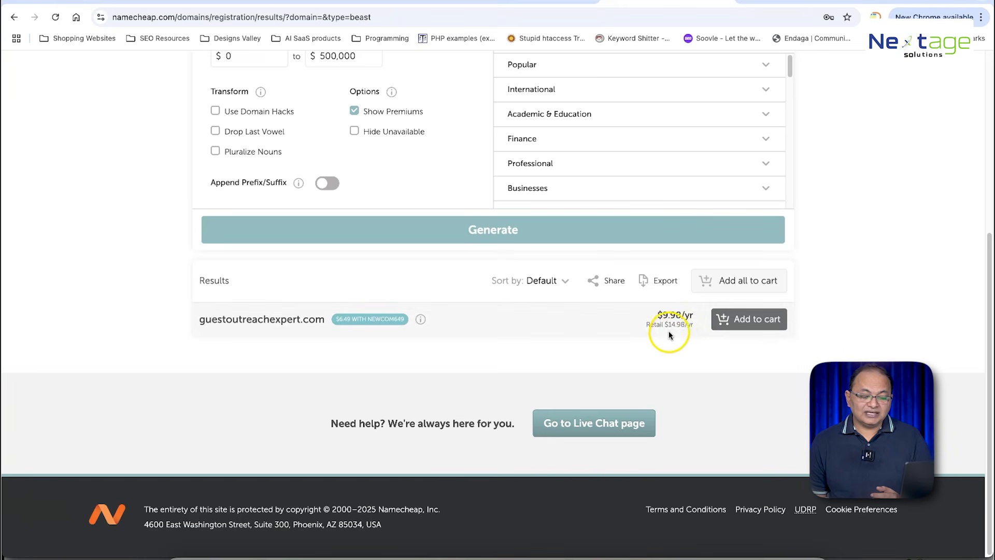
scroll(674, 332, up, 5)
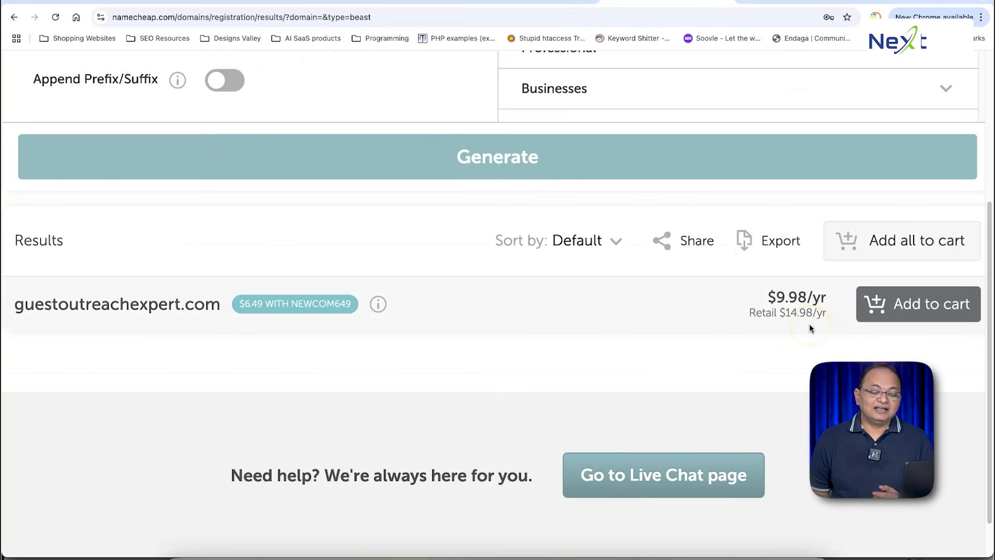
scroll(810, 323, down, 5)
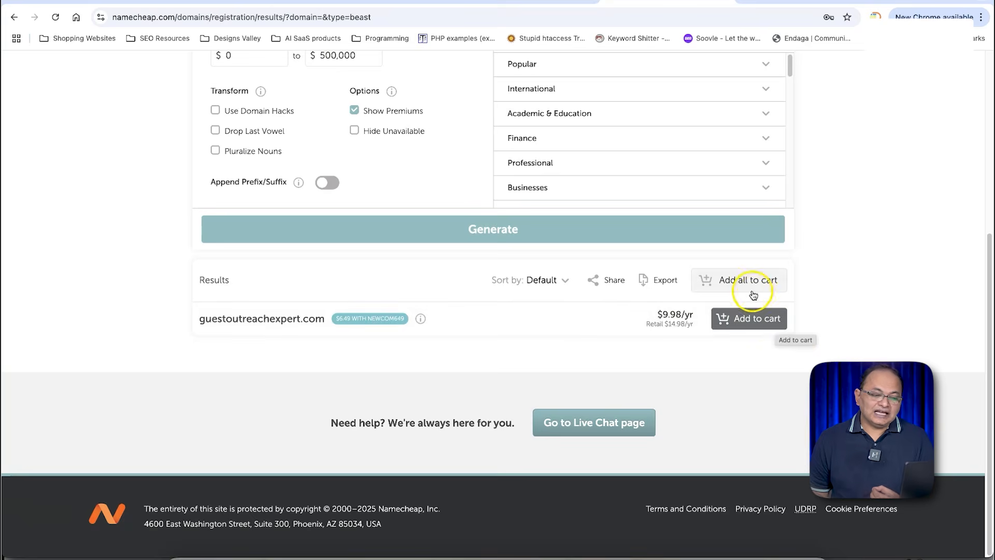
Step: Load bloggeroutreachcompany.com in a new tab and scroll through its homepage sections
click(747, 1)
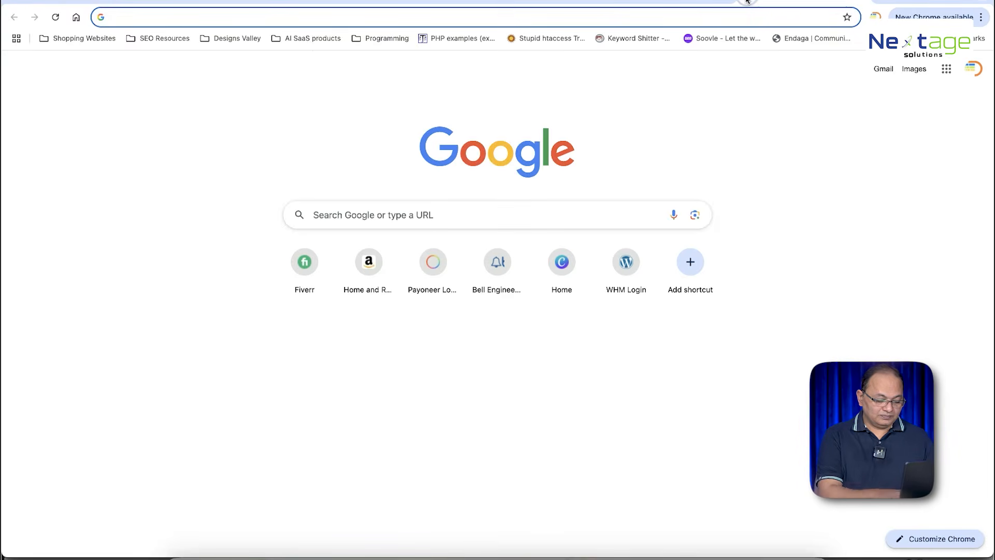
text(blogg)
key(Return)
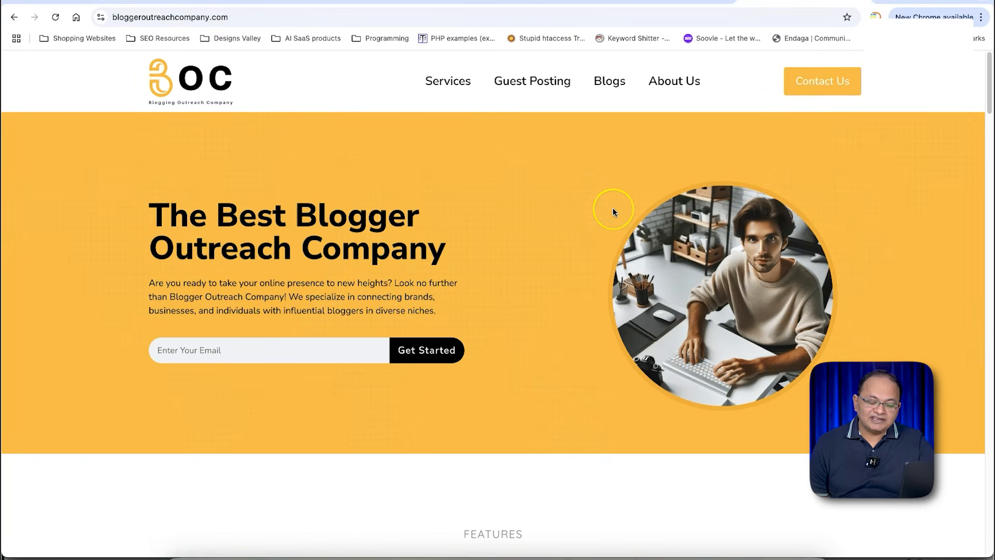
scroll(613, 209, down, 10)
scroll(613, 210, down, 15)
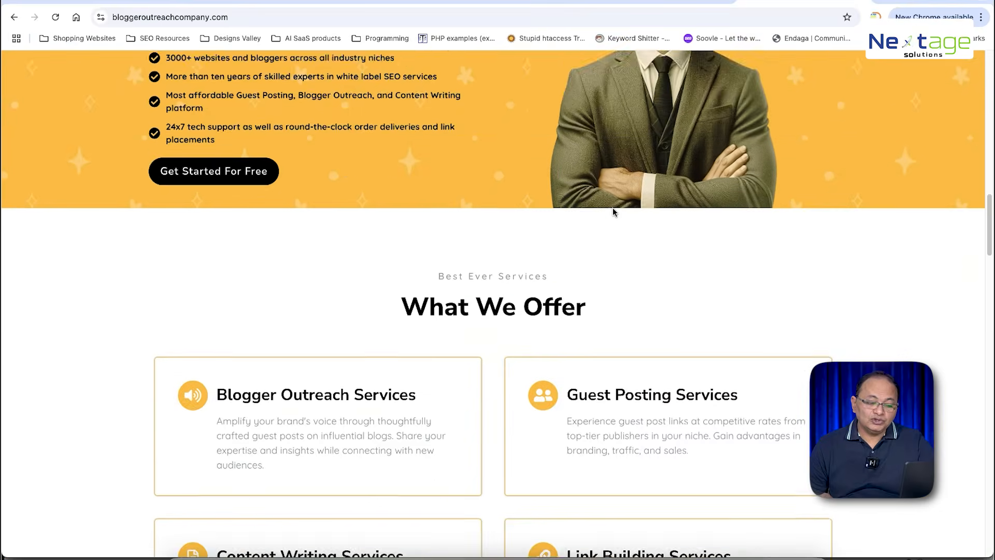
scroll(613, 212, down, 10)
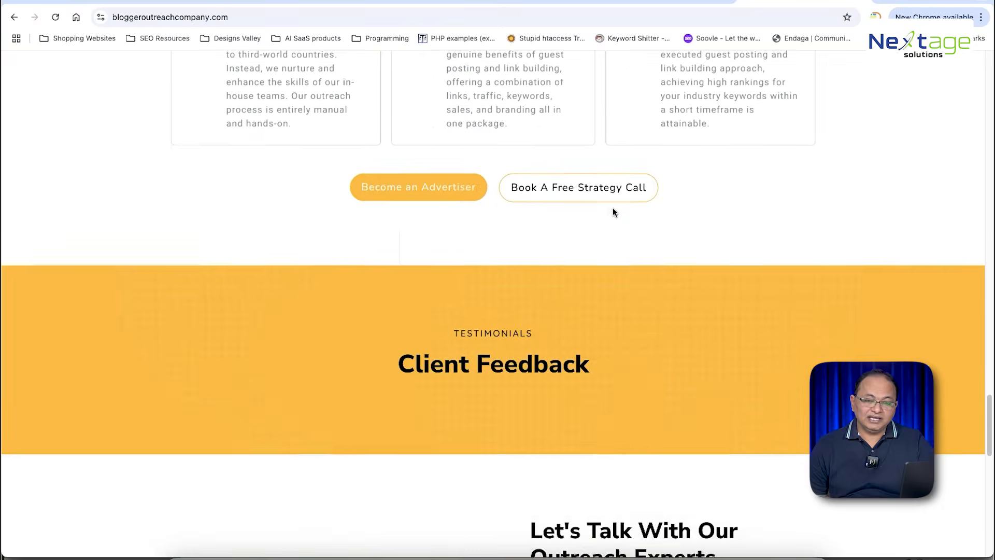
scroll(613, 211, up, 20)
scroll(613, 207, up, 3)
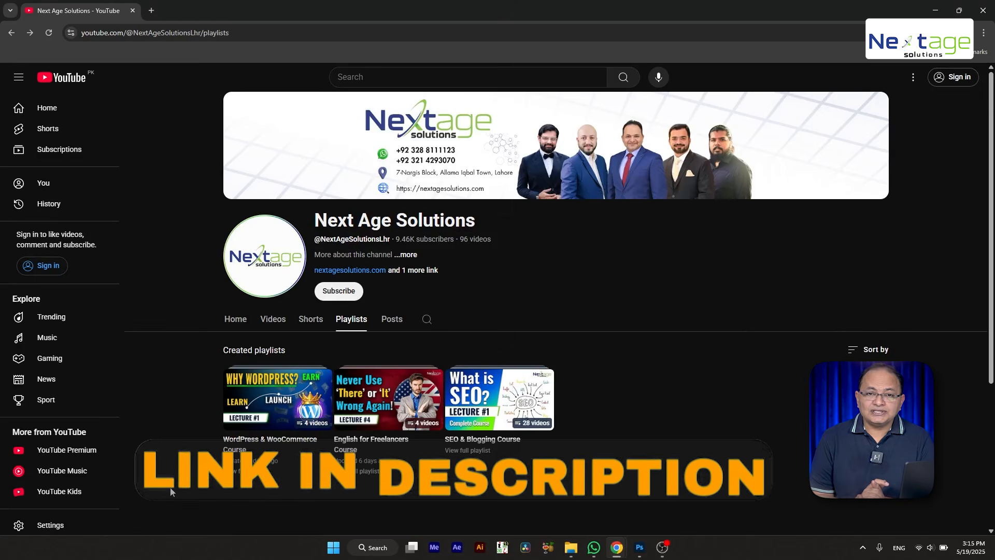
Step: Select the WordPress & WooCommerce Course playlist on the channel's Playlists page
click(234, 480)
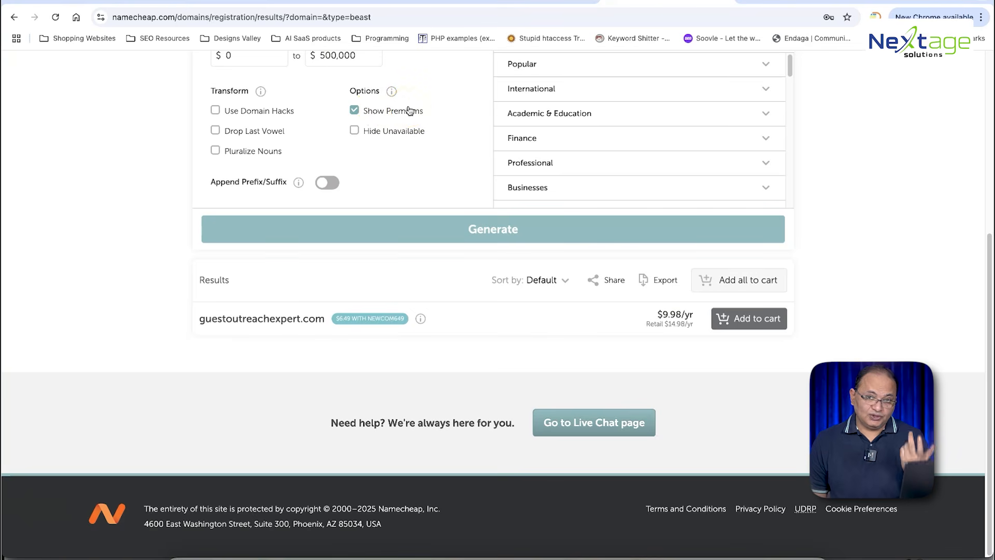
Step: From hPanel's Emails section, open the shamsquranacademy.net email plan's overview
click(118, 5)
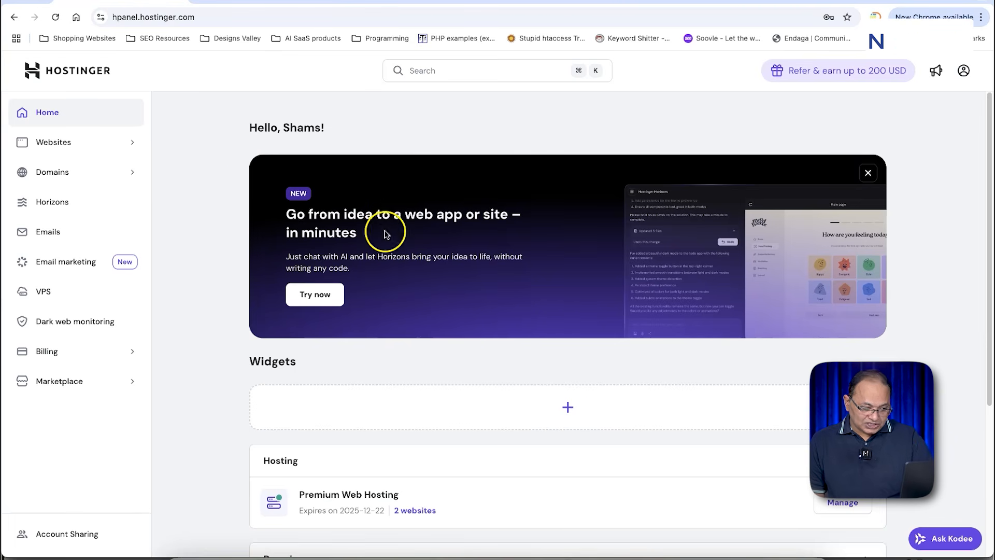
scroll(427, 193, down, 3)
scroll(428, 195, up, 3)
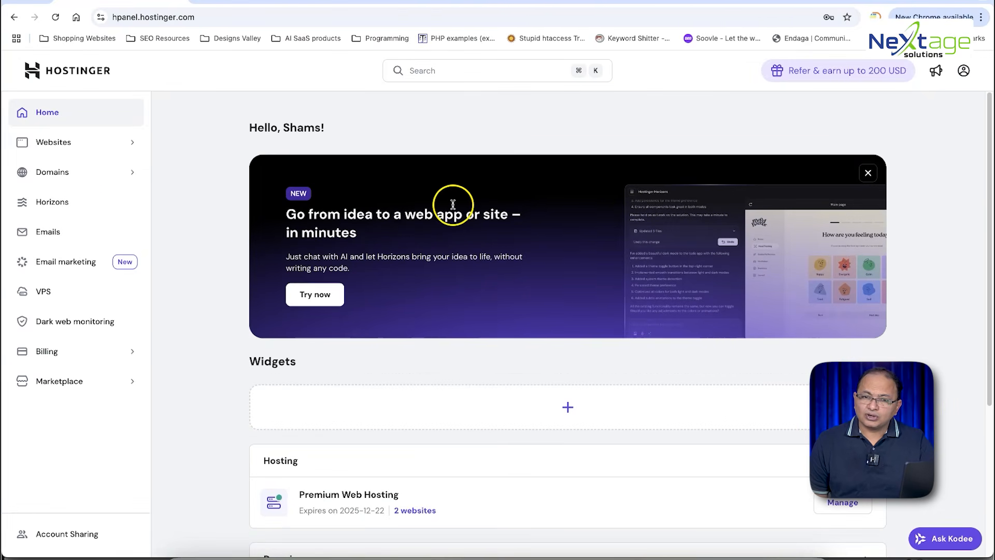
click(67, 231)
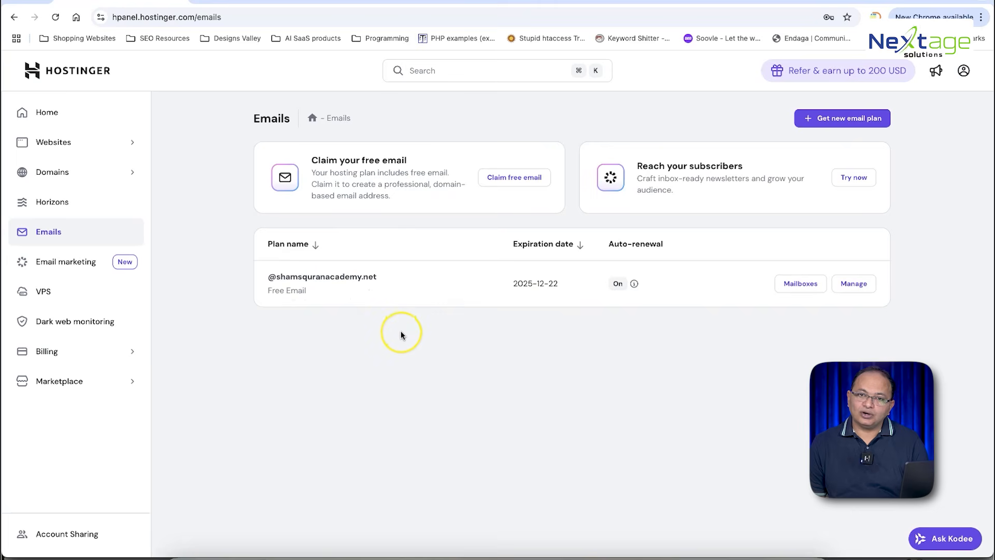
click(853, 283)
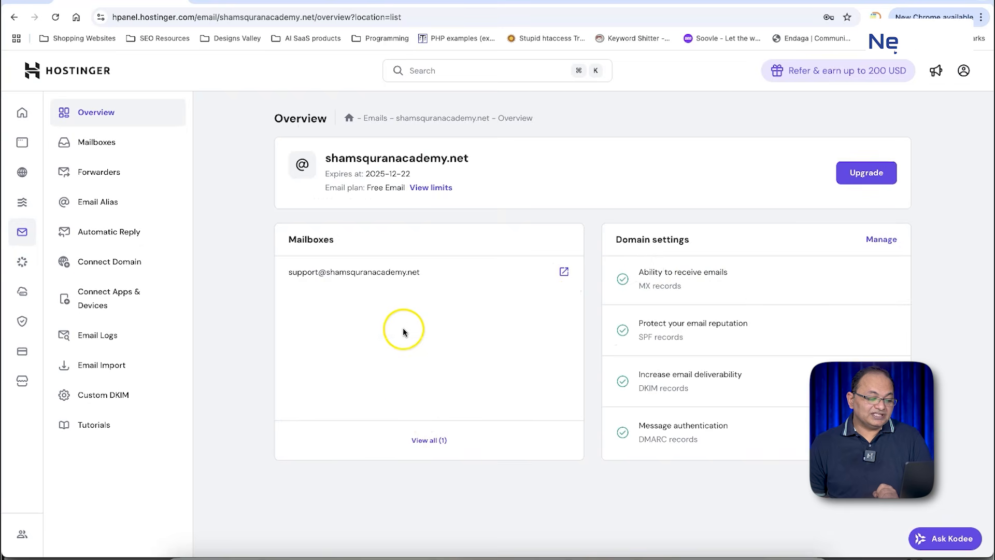
click(429, 443)
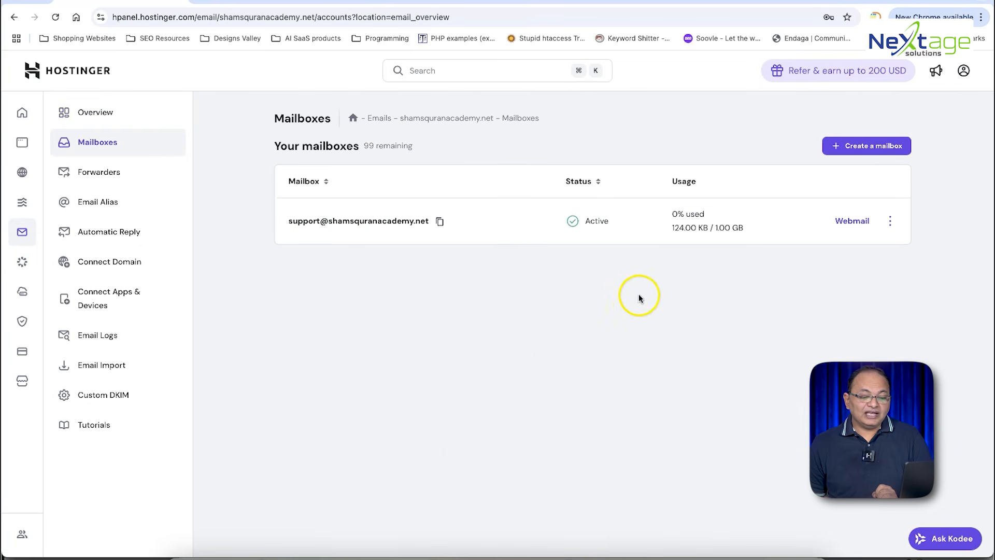
click(867, 148)
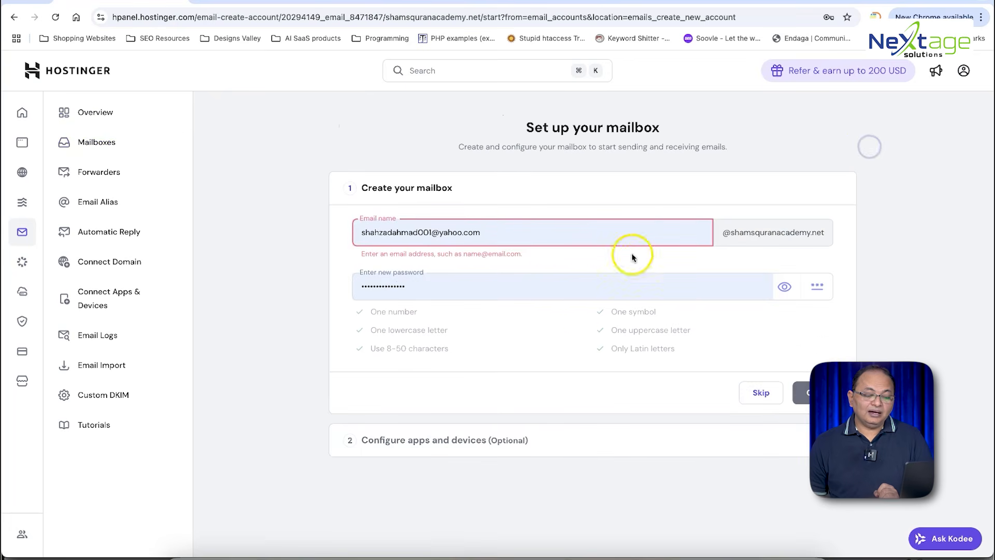
double_click(518, 229)
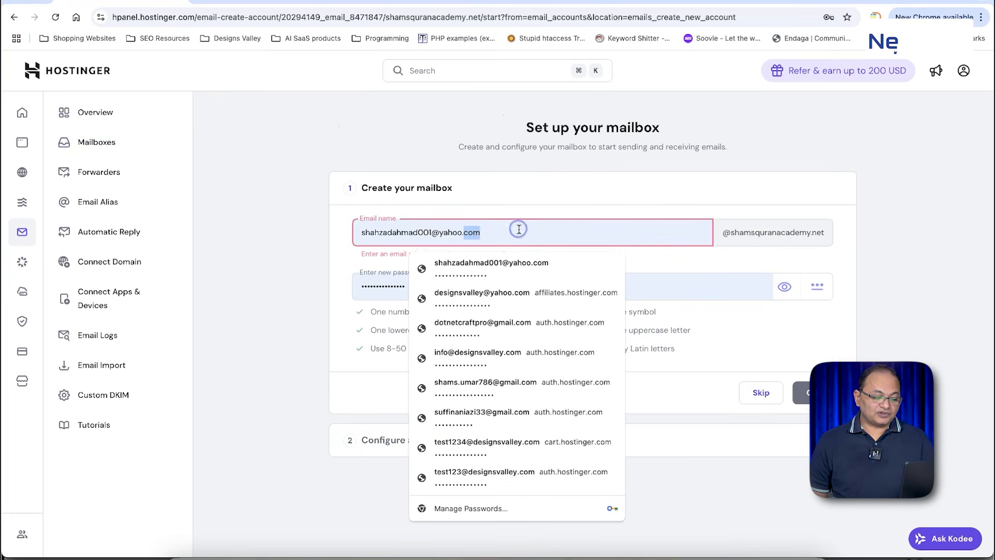
triple_click(518, 229)
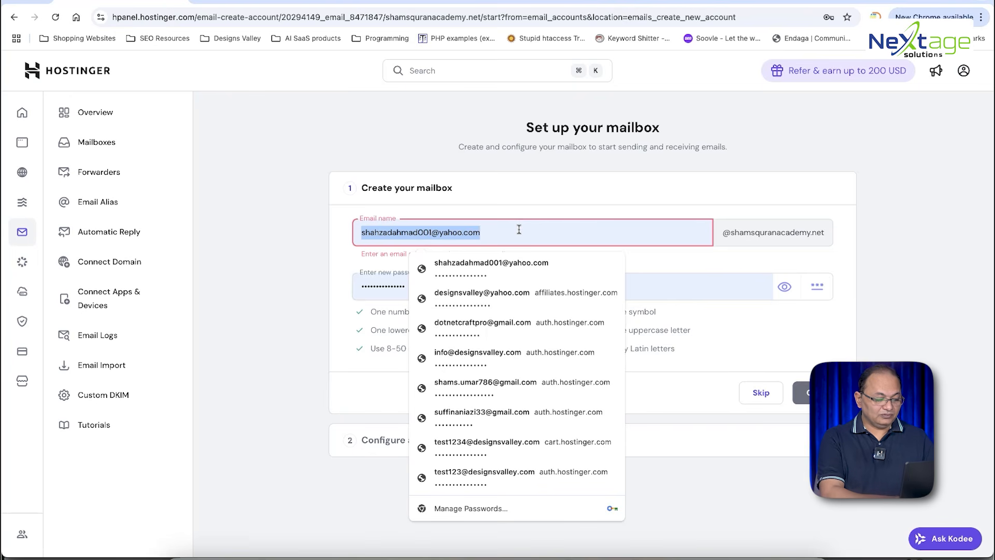
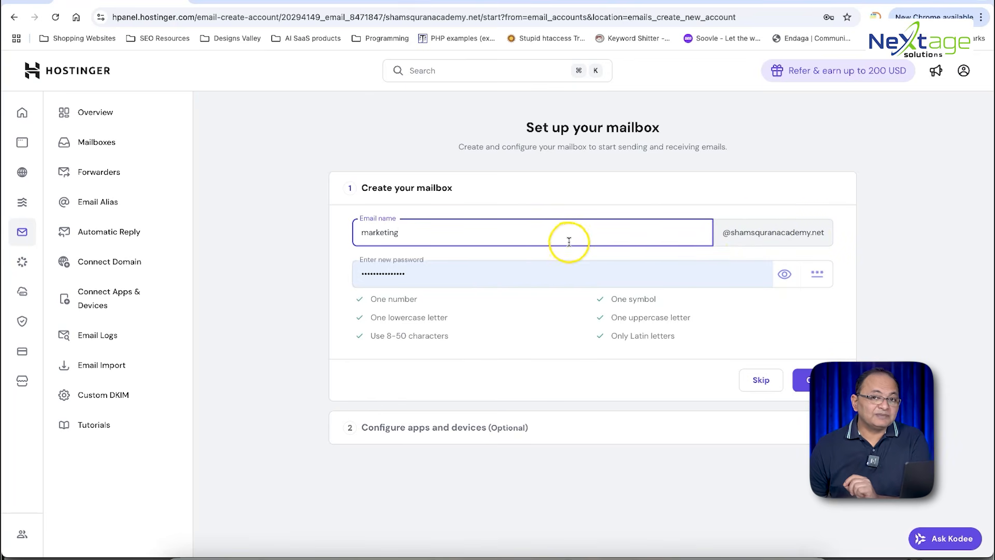
double_click(470, 270)
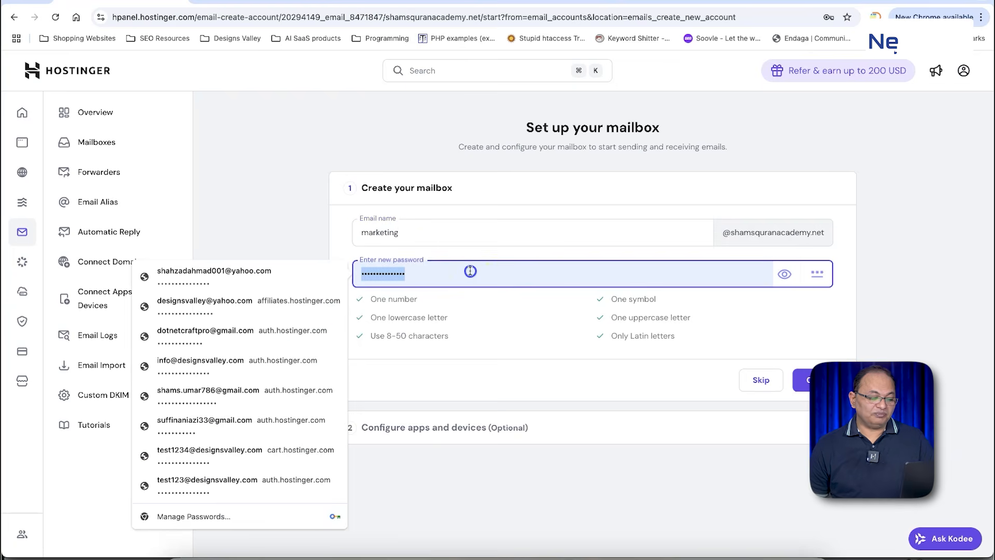
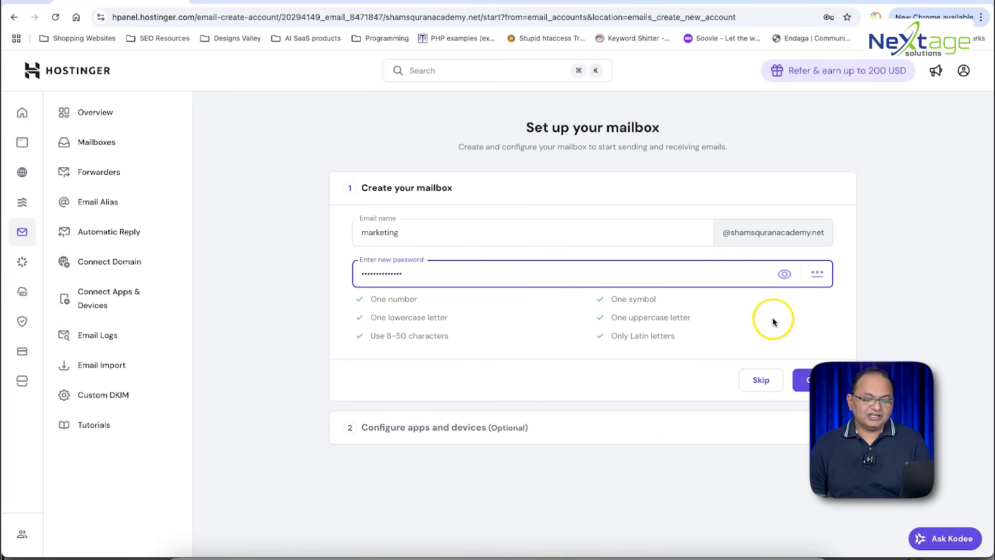
Step: Retype the marketing mailbox password, check it in plain text, and attempt creation
double_click(498, 275)
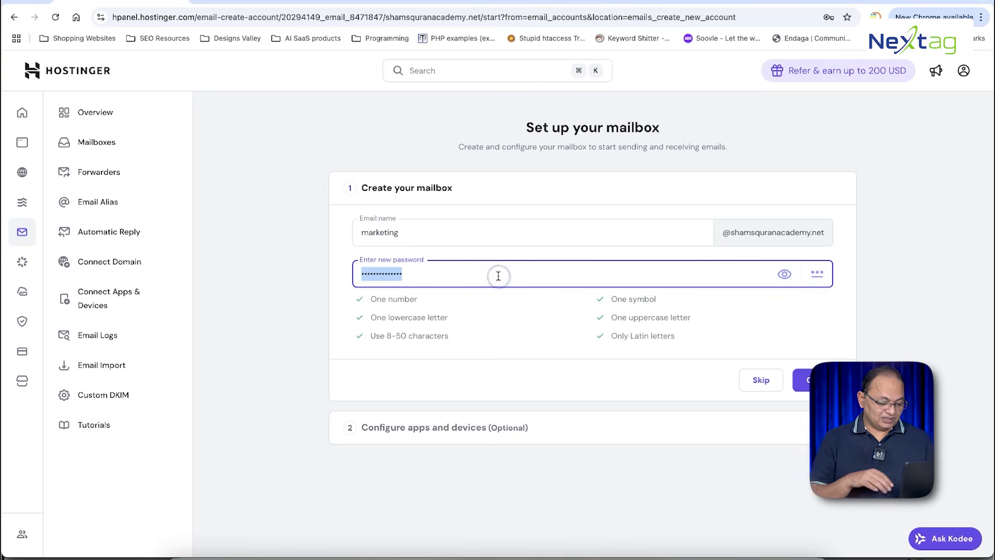
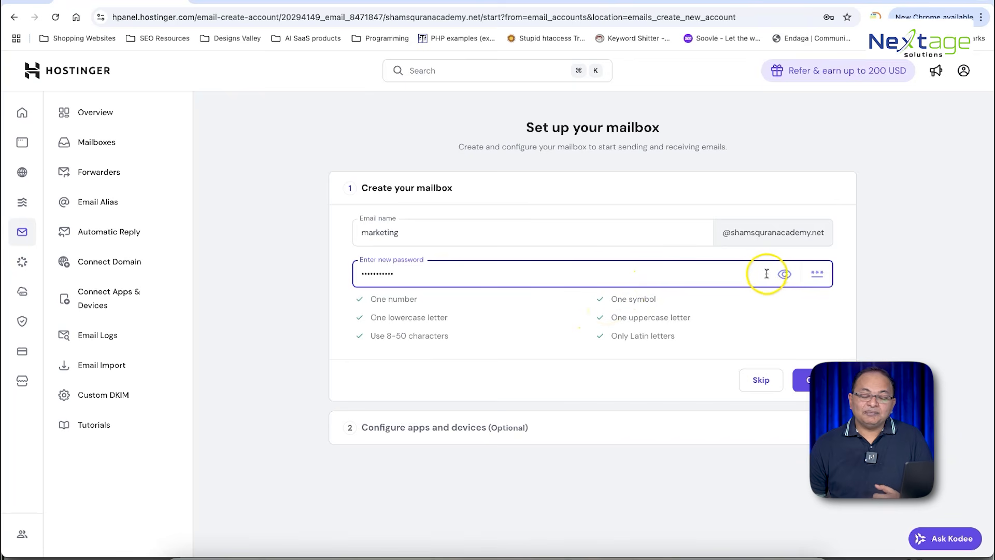
click(783, 275)
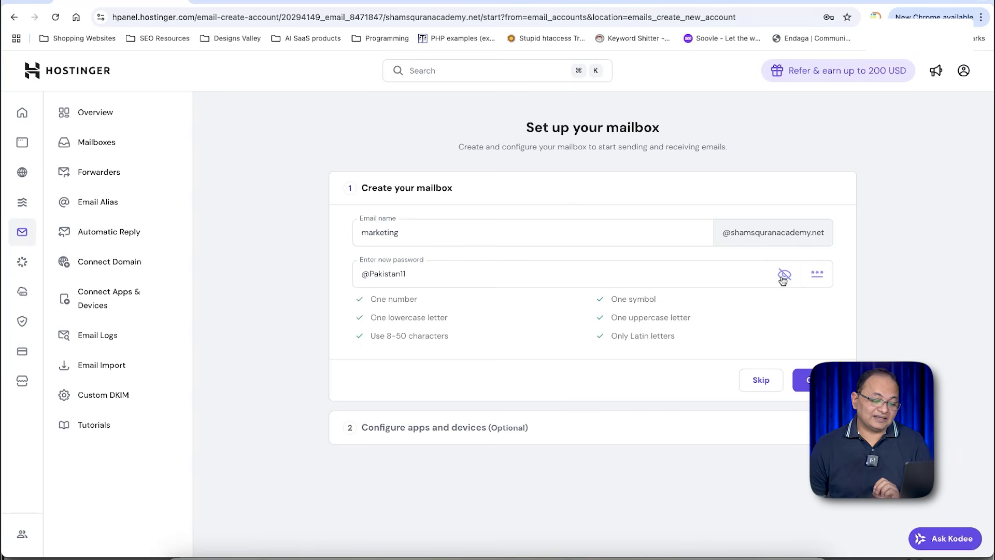
click(783, 275)
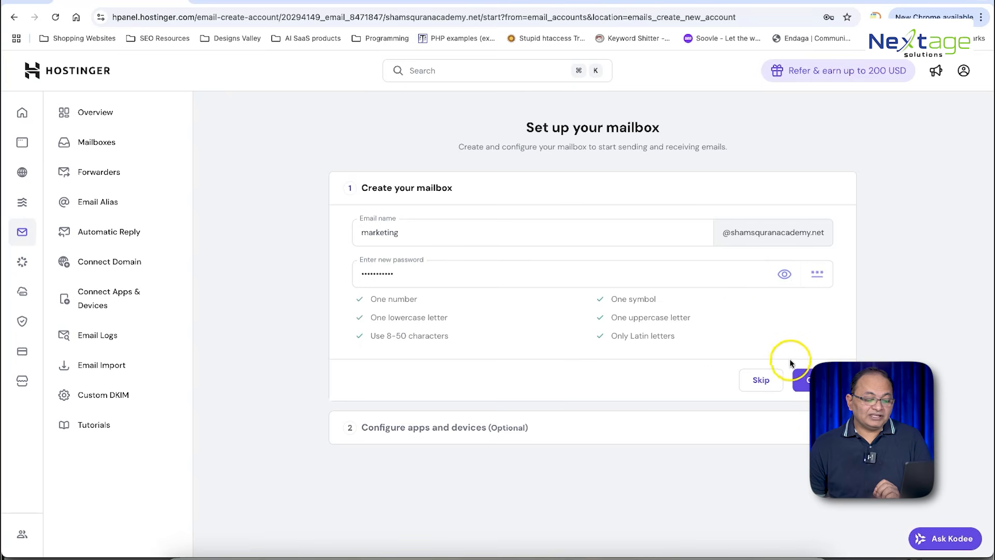
click(810, 380)
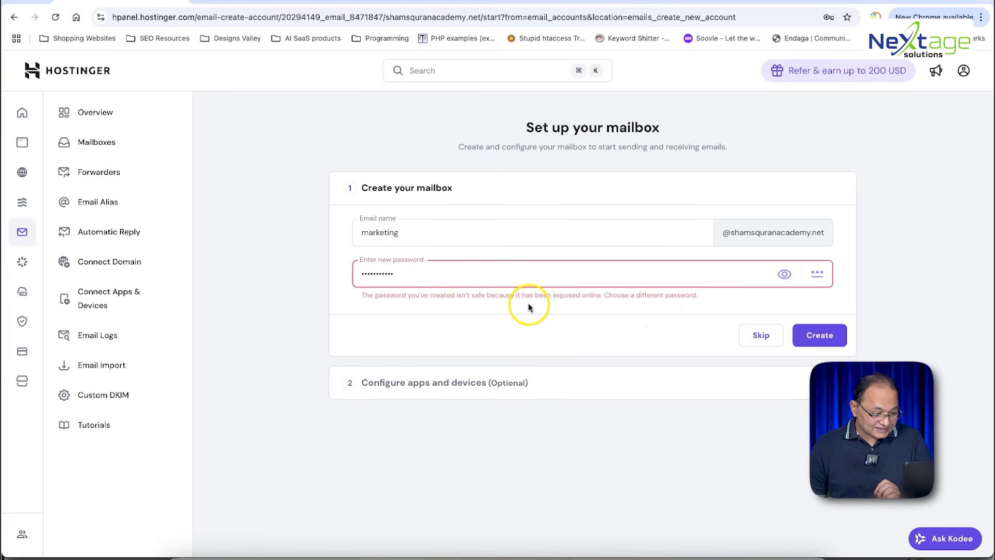
Step: Replace the password flagged as exposed, retry, then generate a random password instead
double_click(488, 273)
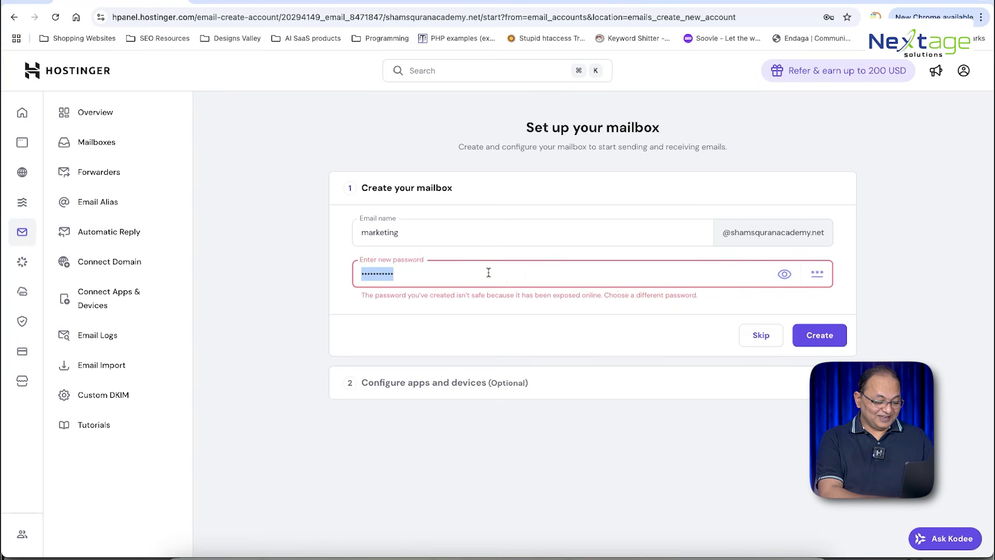
key(BackSpace)
text(••••••)
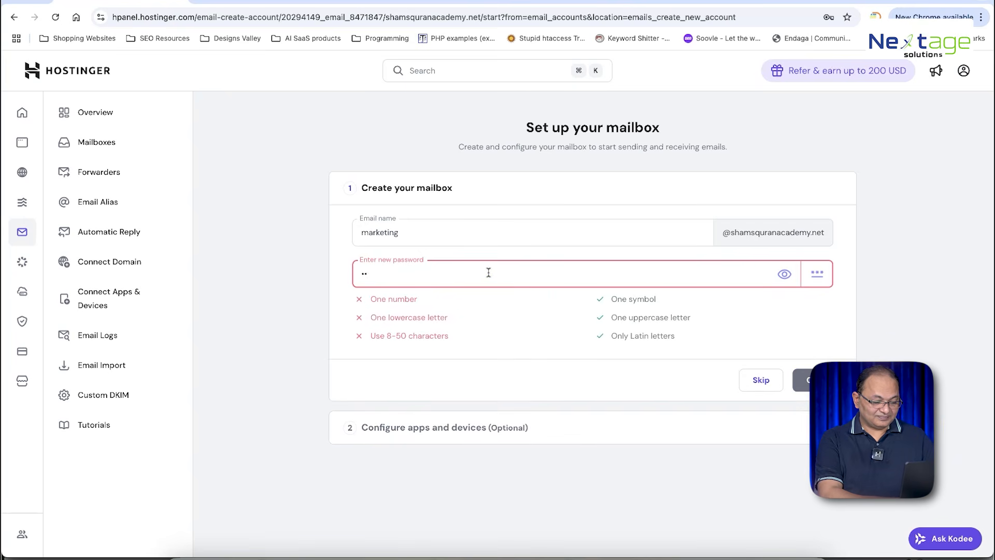
text(•••••)
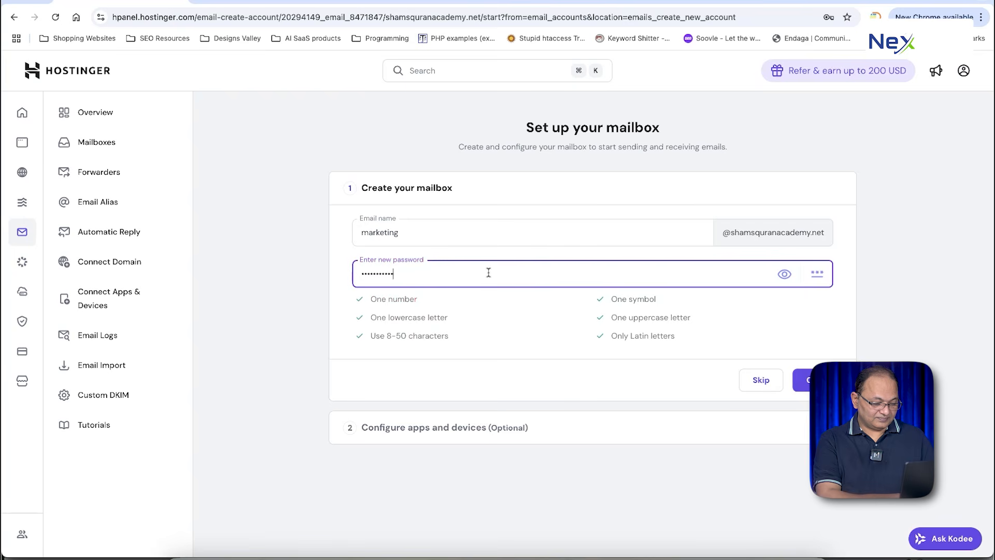
text(•)
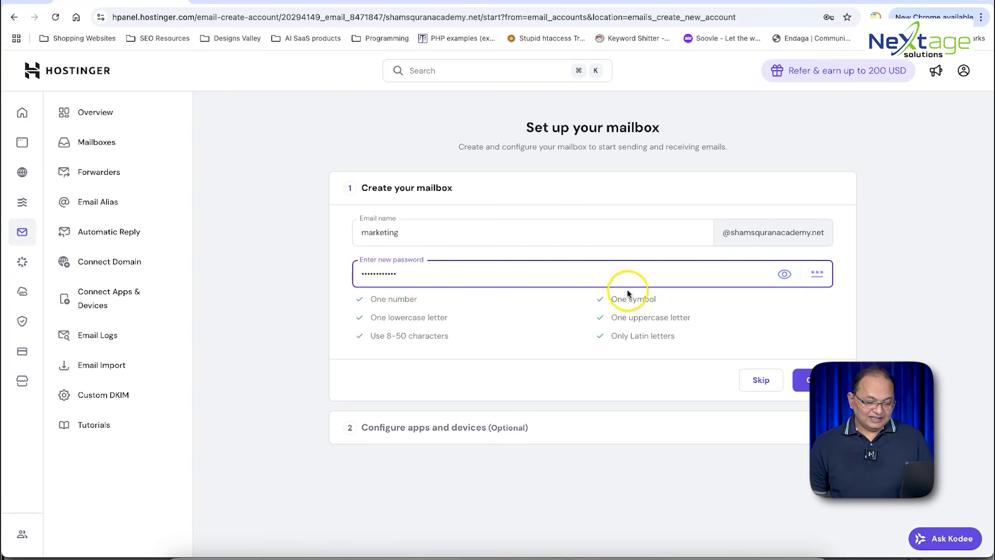
click(811, 380)
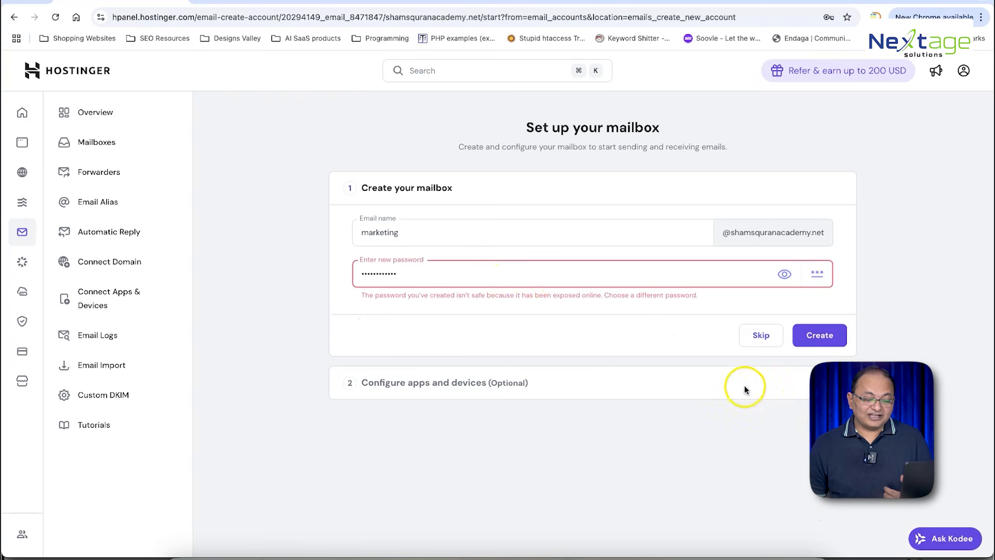
double_click(500, 279)
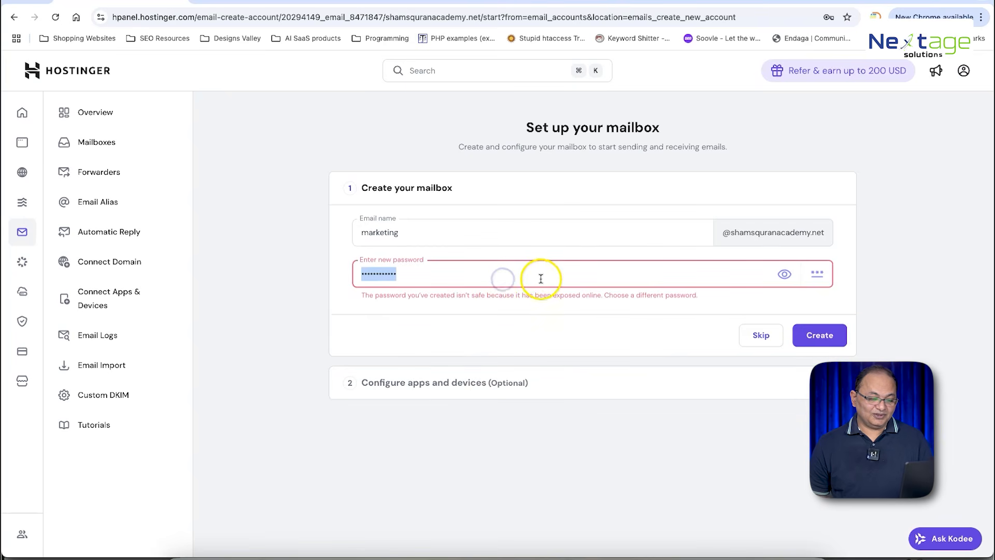
click(817, 273)
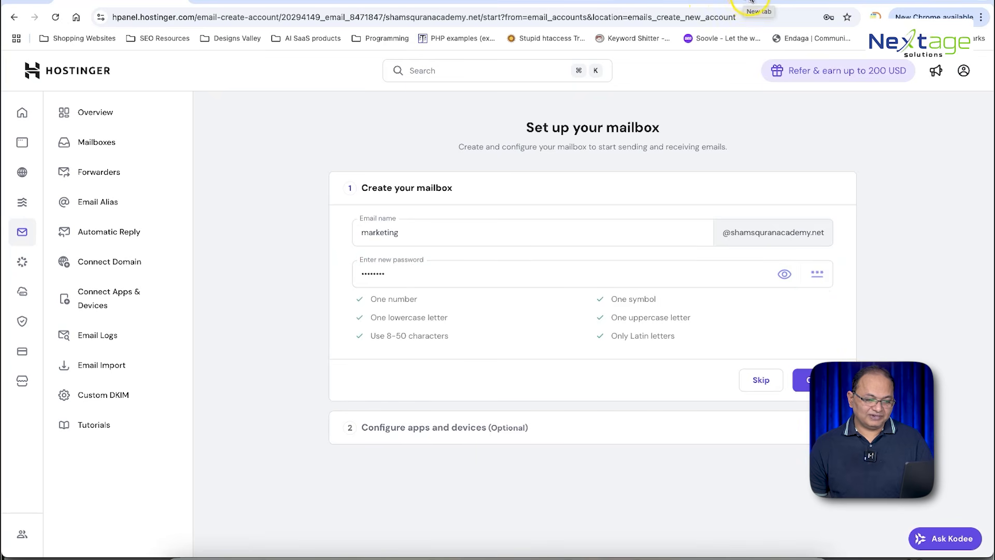
Step: Search 'online password generator' in a new tab and open LastPass's Password Generator
click(751, 3)
text(online password)
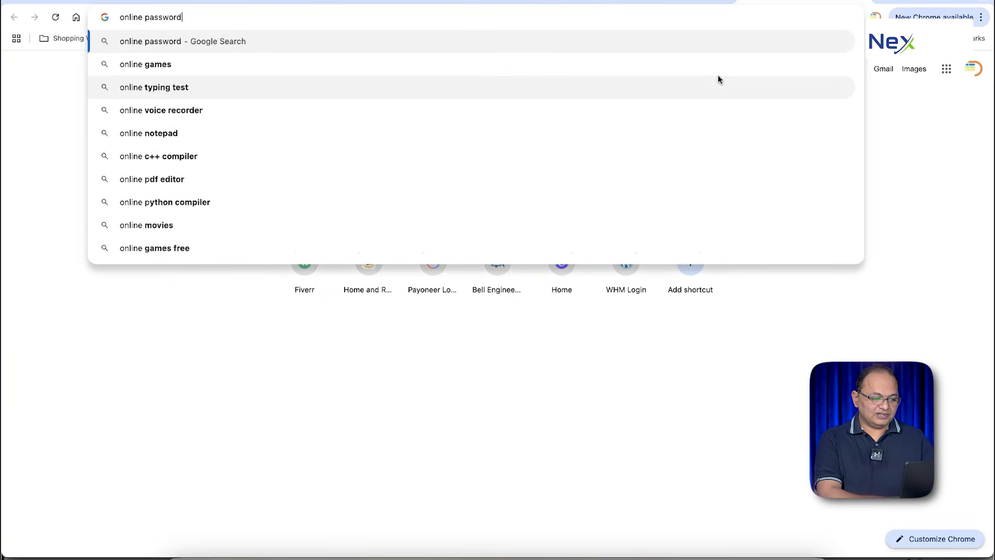
text( generator)
key(Return)
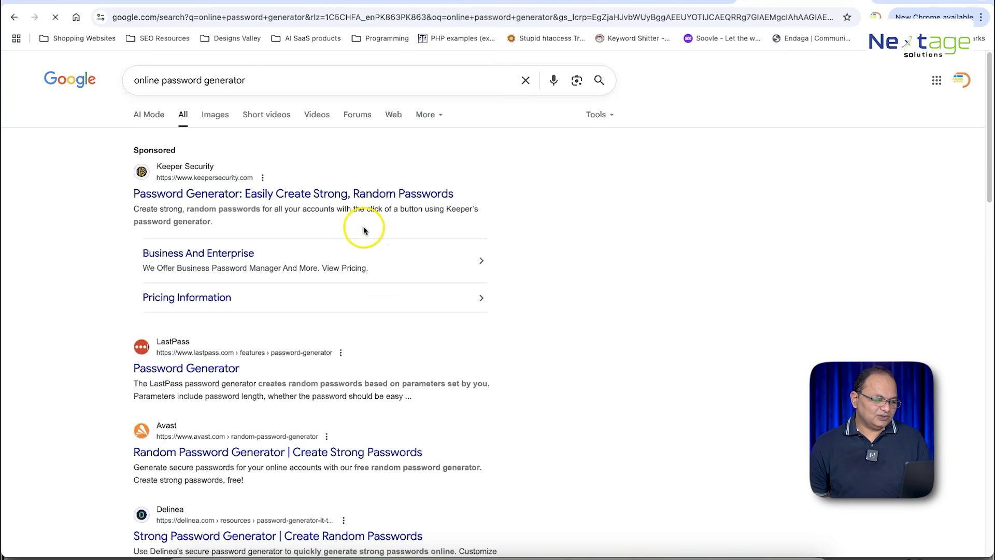
scroll(321, 244, down, 2)
click(224, 277)
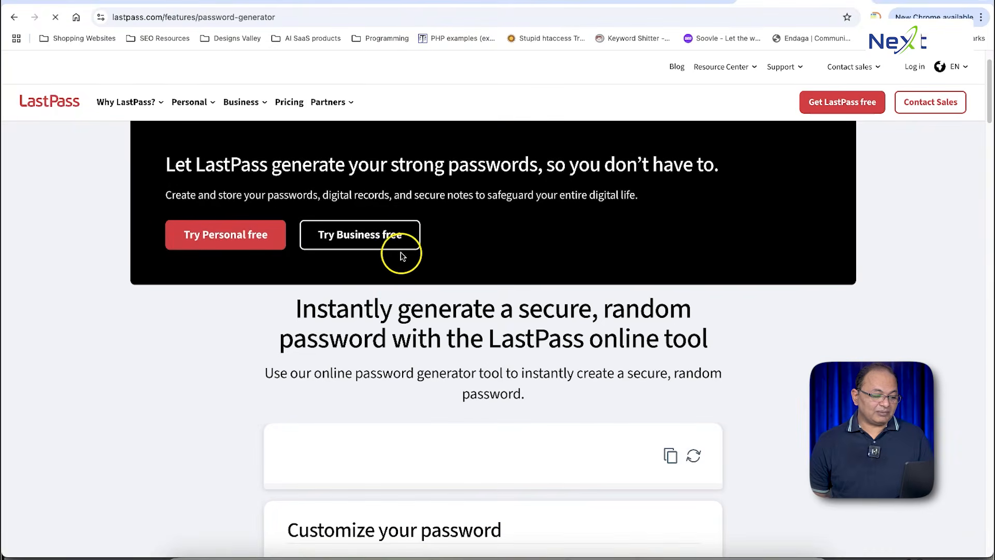
Step: Copy a generated 12-character password and go back to the Hostinger mailbox setup
scroll(404, 254, down, 5)
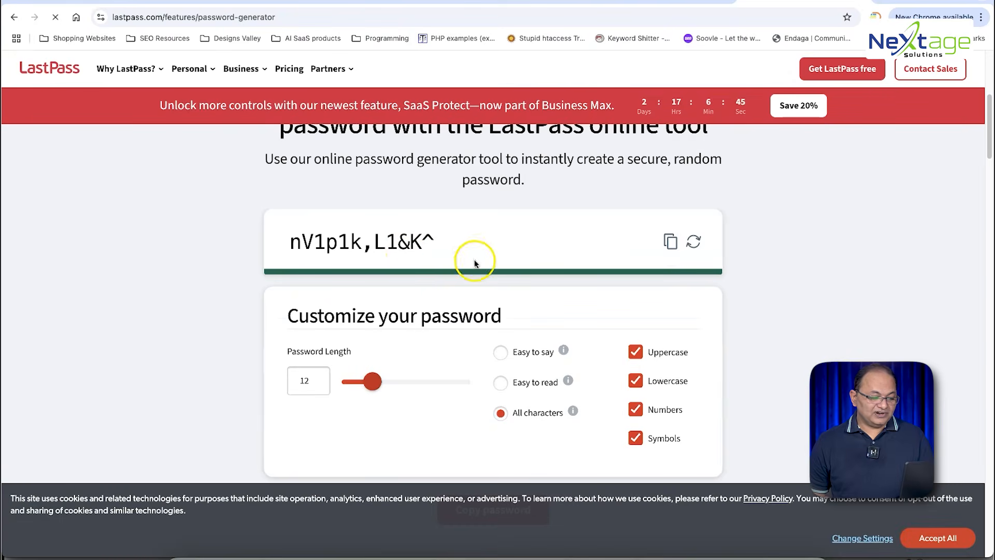
click(668, 242)
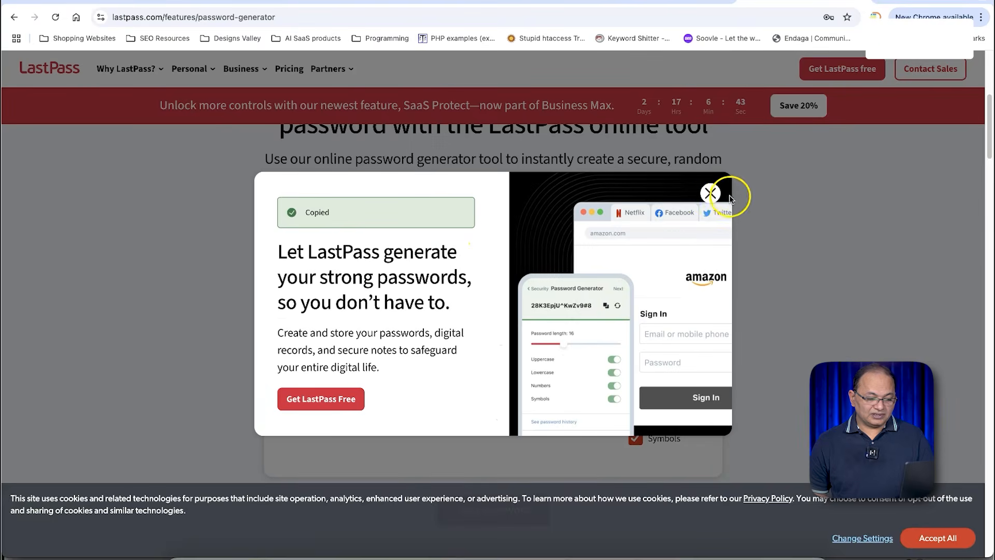
click(714, 194)
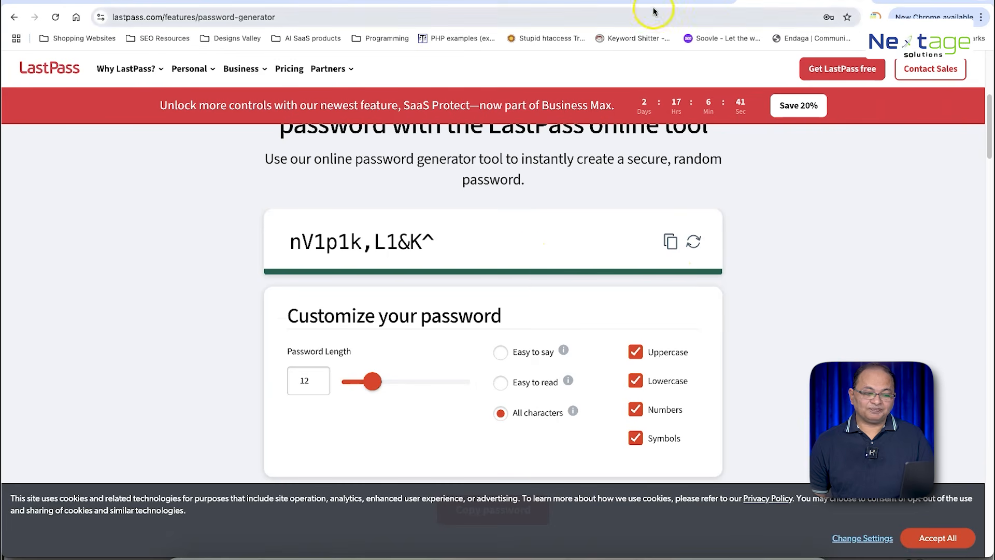
click(143, 8)
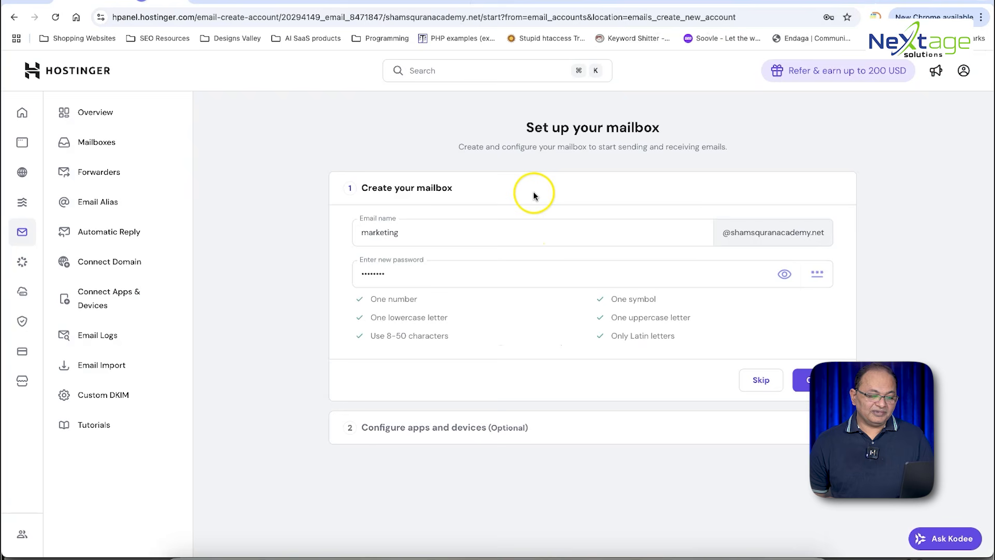
Step: Paste the LastPass password, verify it, create the marketing mailbox, and dismiss Chrome's save prompt
double_click(478, 269)
key(super+v)
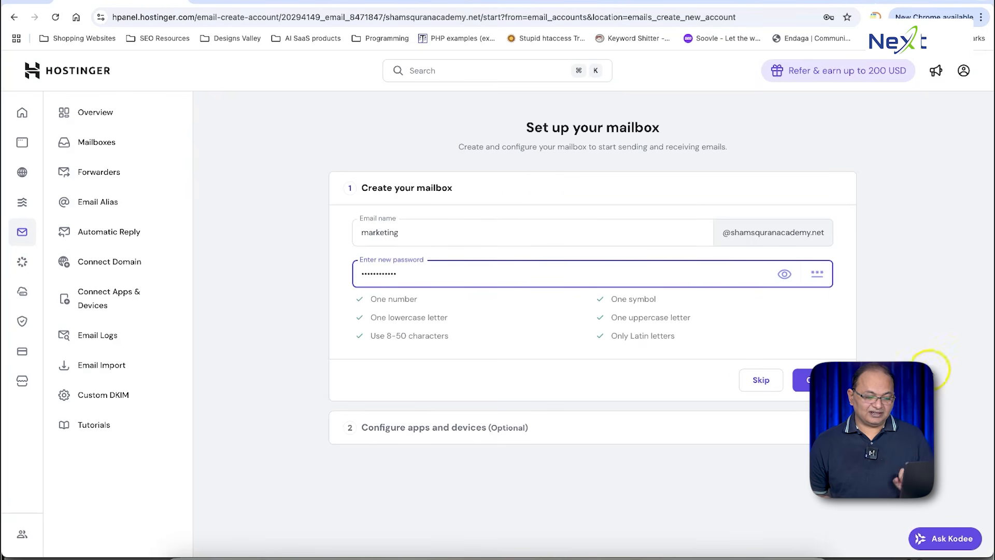
click(785, 274)
click(807, 382)
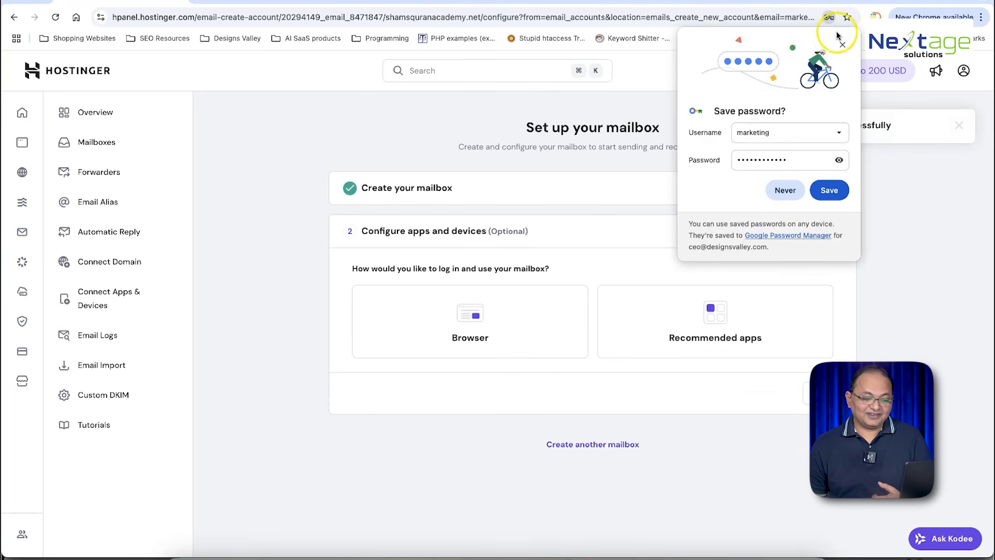
click(842, 44)
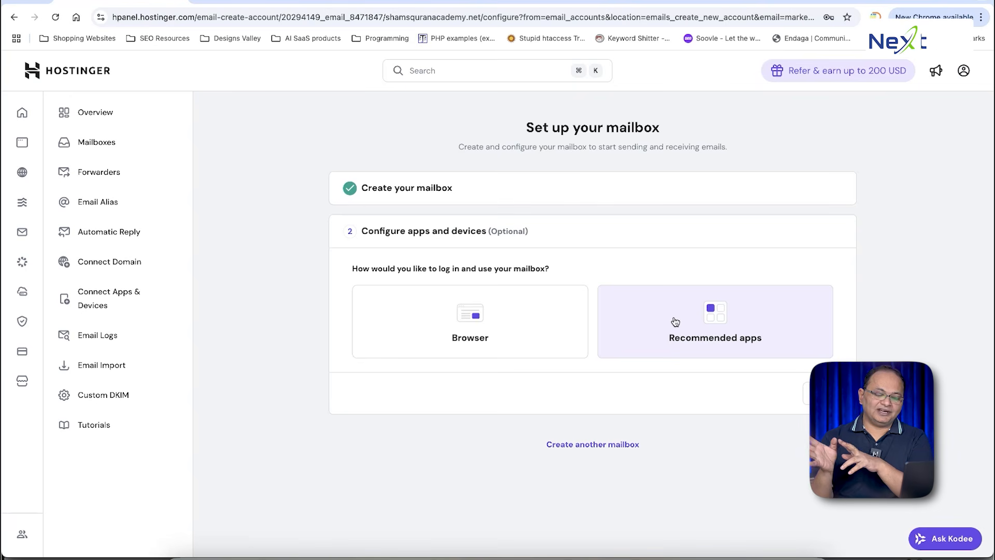
Step: Look over the recommended mail apps, then show the Browser option's mail.hostinger.com login details
click(675, 322)
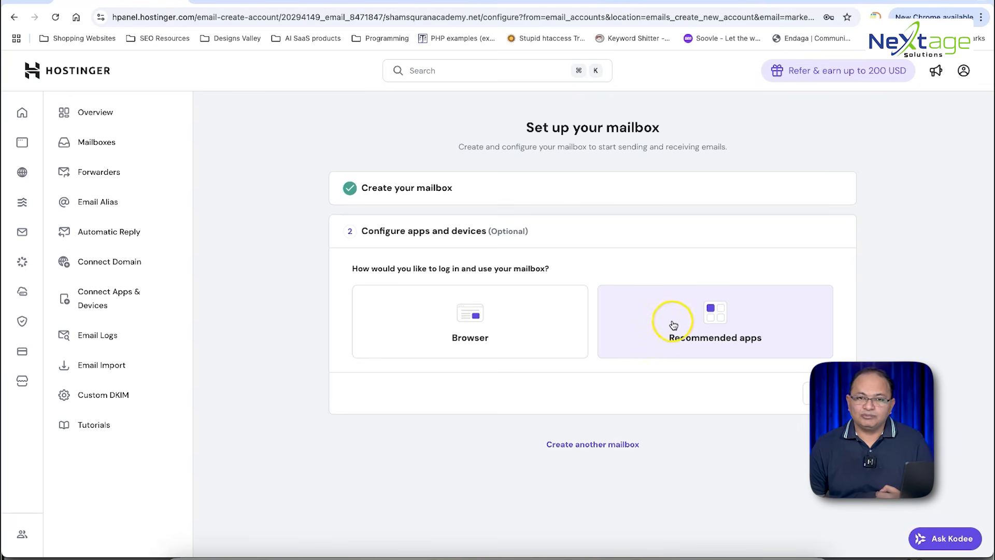
click(712, 332)
scroll(661, 294, down, 3)
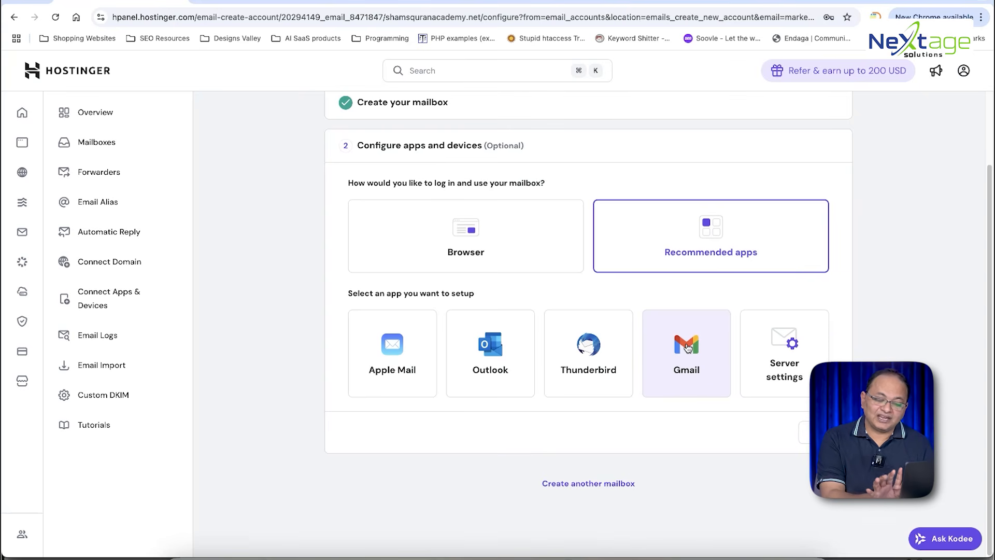
click(690, 346)
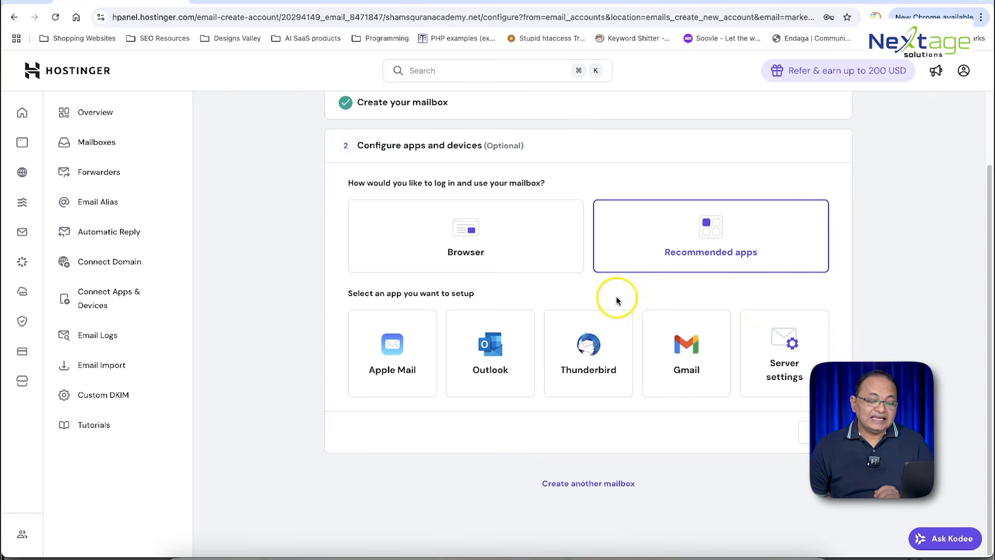
click(477, 253)
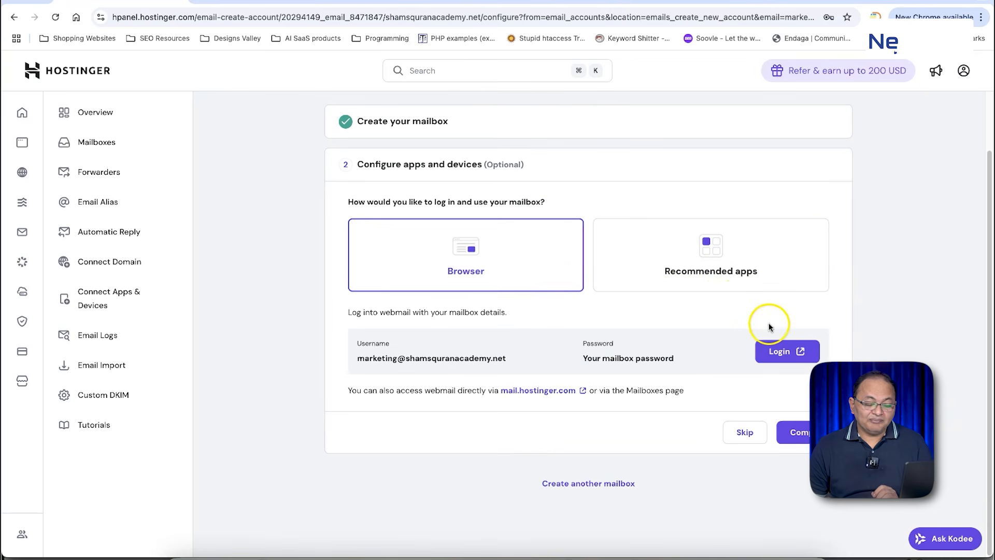
Step: Log in to the marketing mailbox in Hostinger Webmail with the pasted password
click(797, 355)
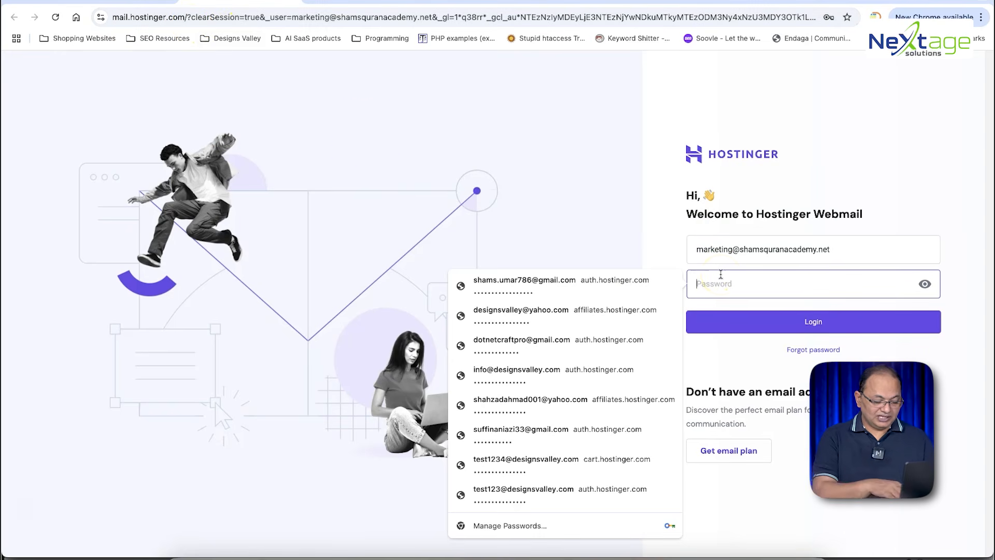
key(super+v)
click(925, 284)
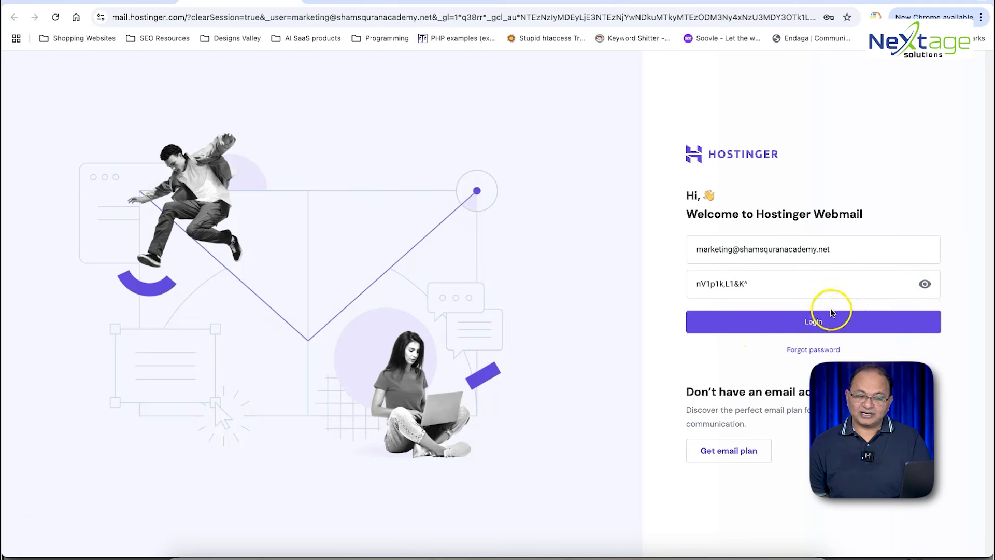
click(810, 321)
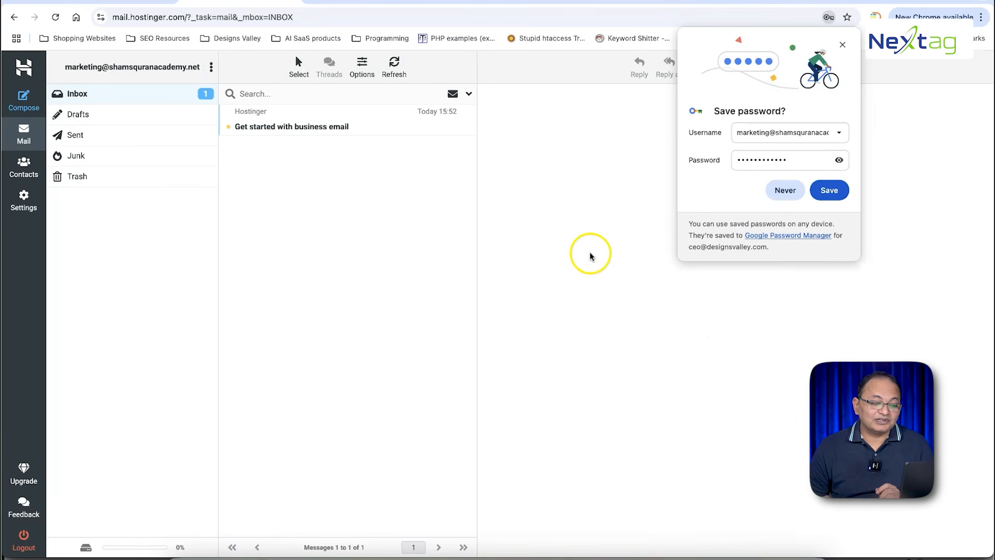
Step: Dismiss the save-password prompt, start a blank message, and go back to hPanel
click(842, 44)
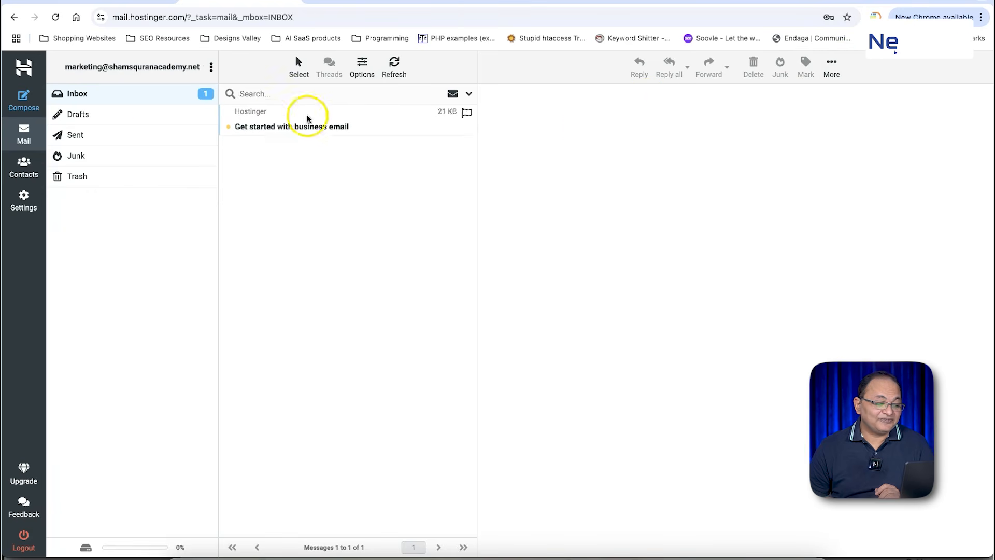
click(23, 102)
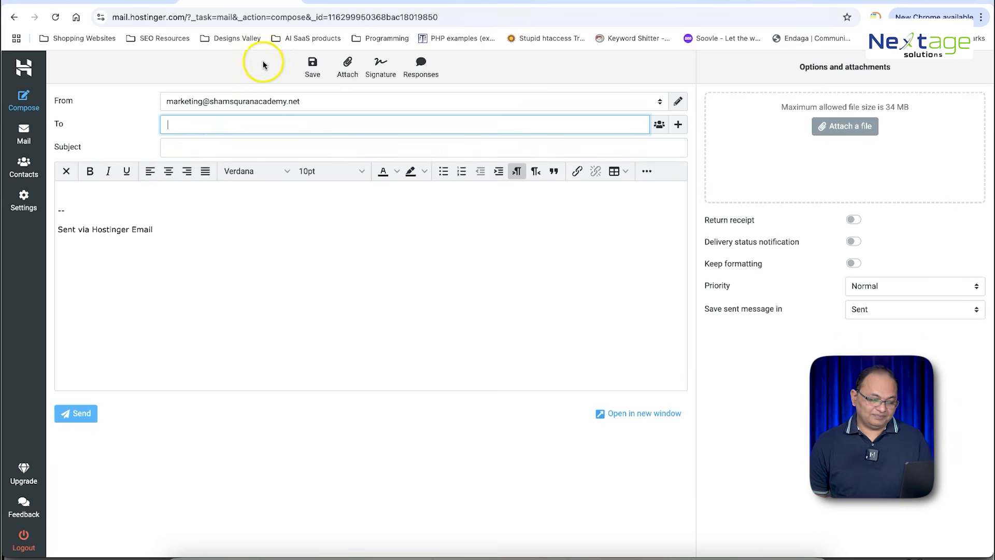
click(288, 4)
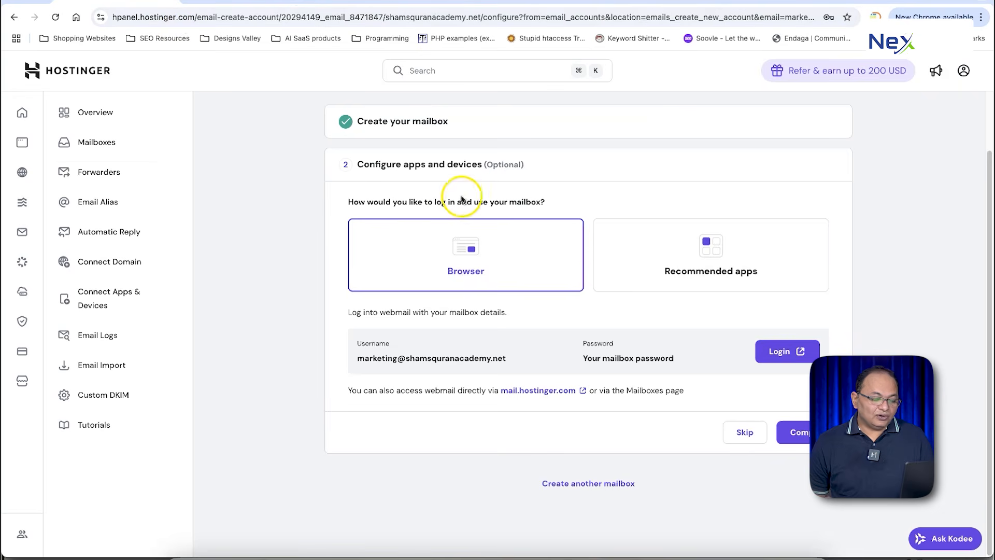
Step: Show hPanel's Gmail desktop setup steps and review the POP server settings
click(673, 262)
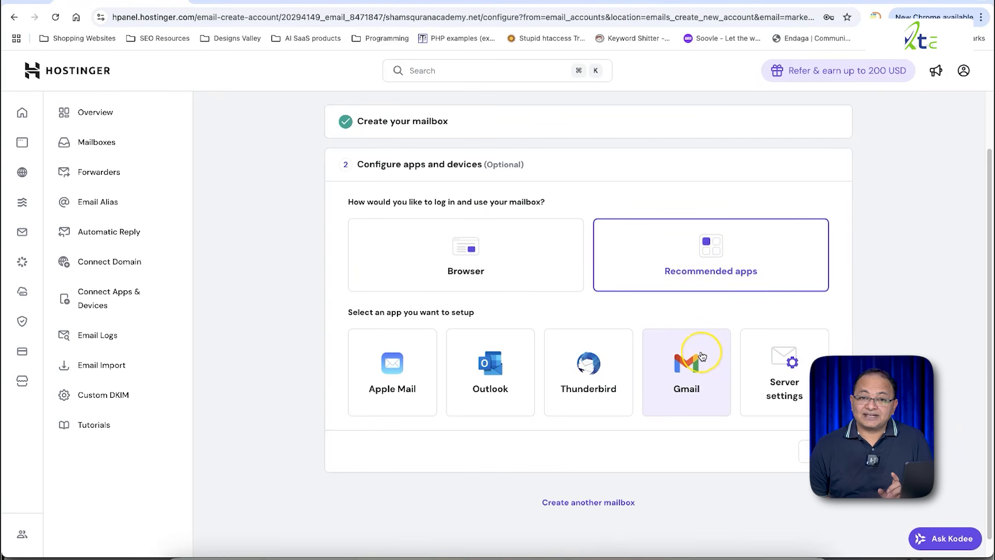
click(702, 356)
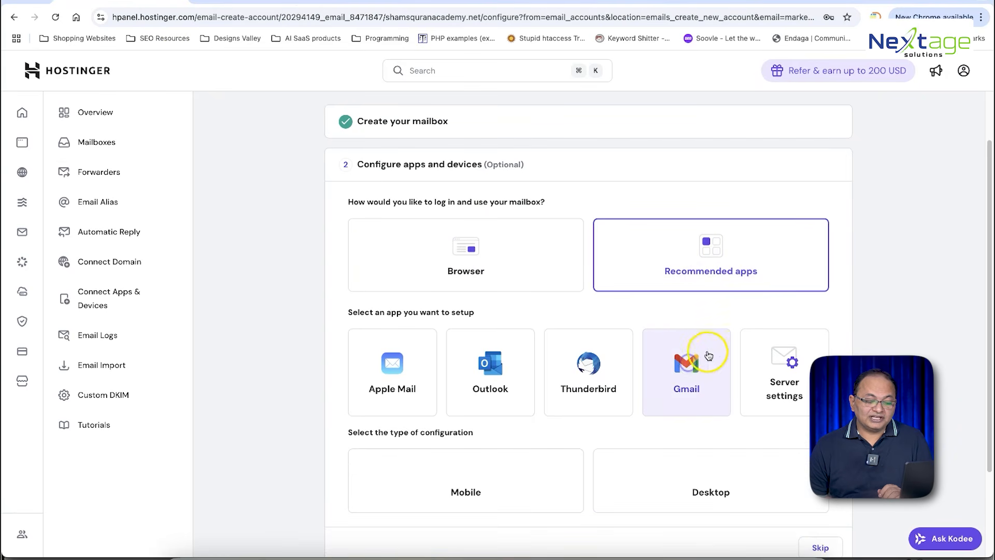
scroll(750, 295, down, 3)
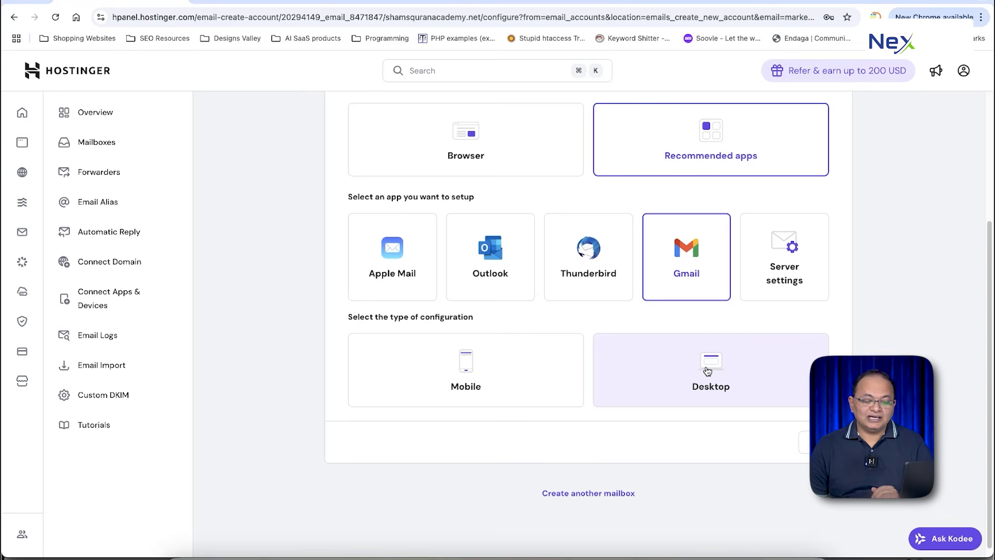
click(708, 371)
scroll(729, 350, down, 8)
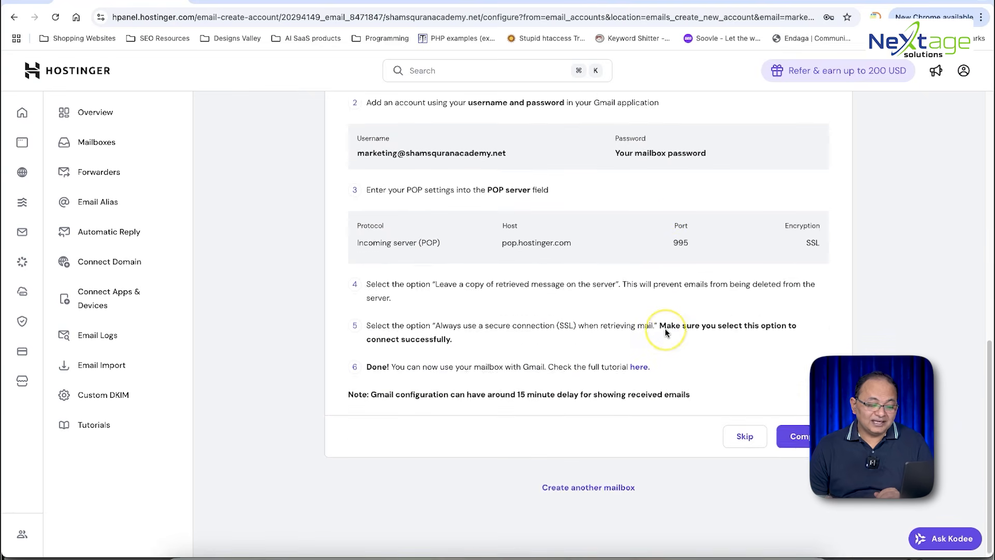
scroll(664, 328, up, 2)
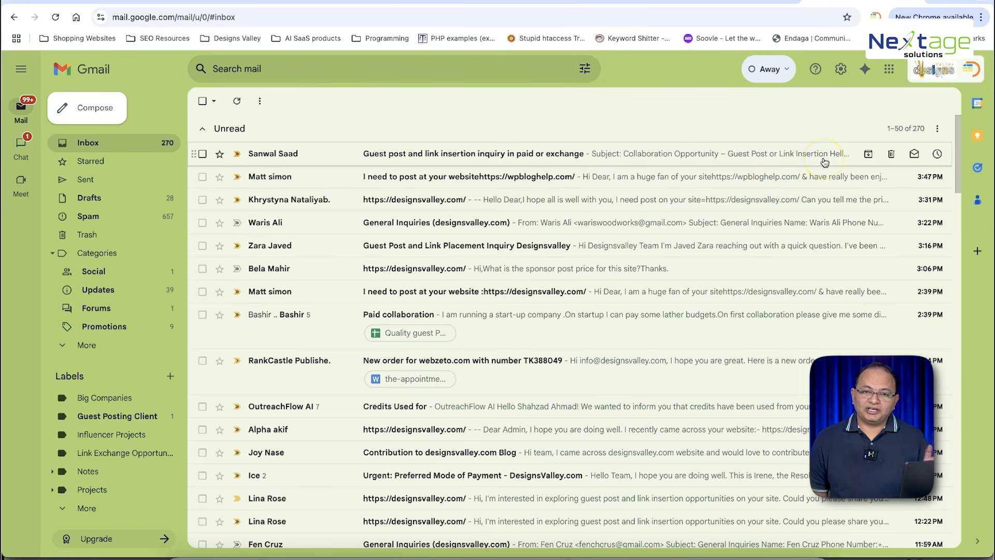
Step: In Gmail's Accounts settings, start adding the marketing mailbox address as a mail account
click(840, 72)
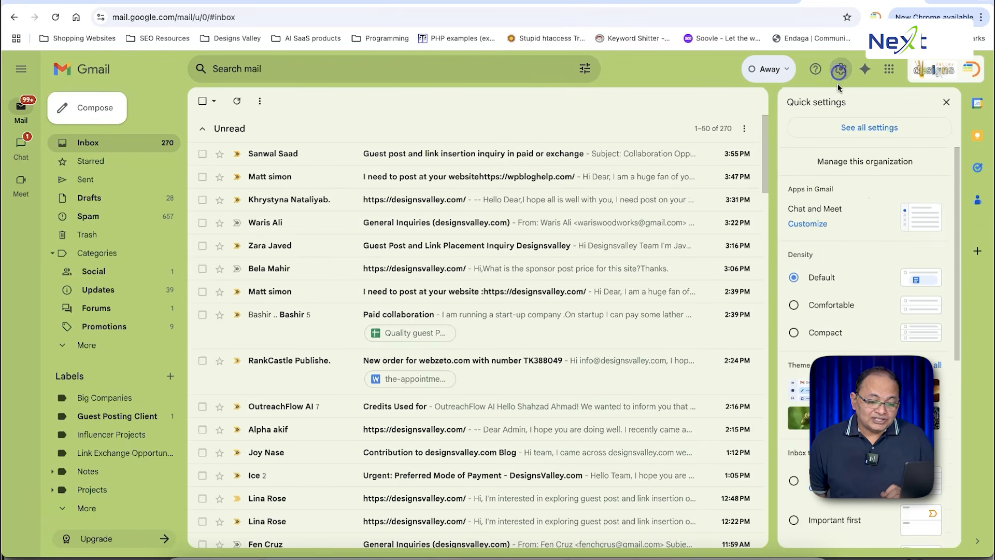
click(864, 128)
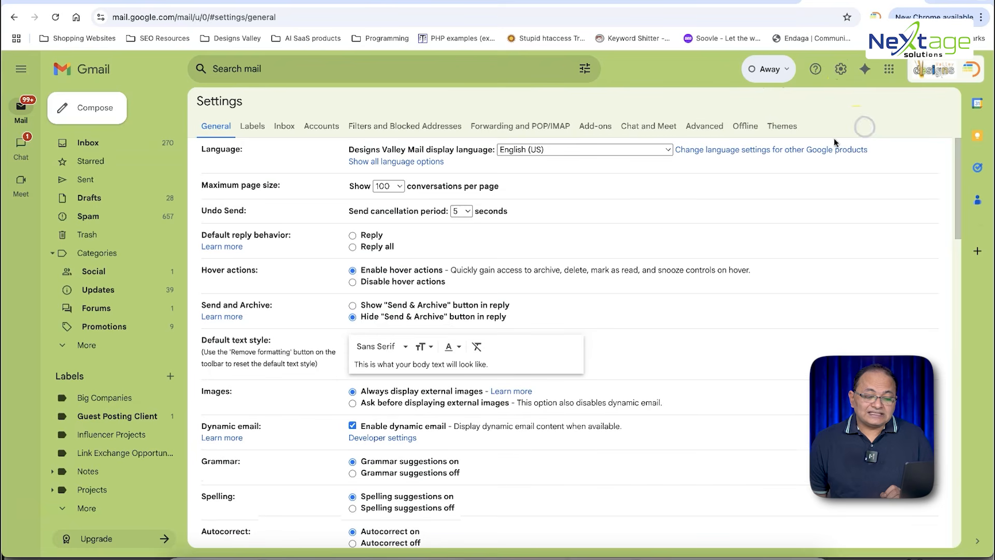
click(322, 127)
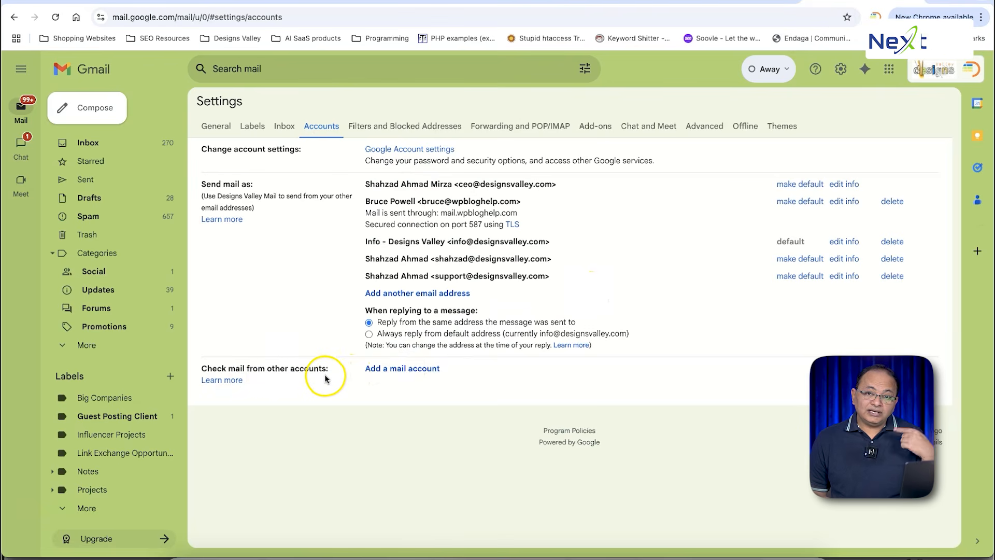
click(392, 381)
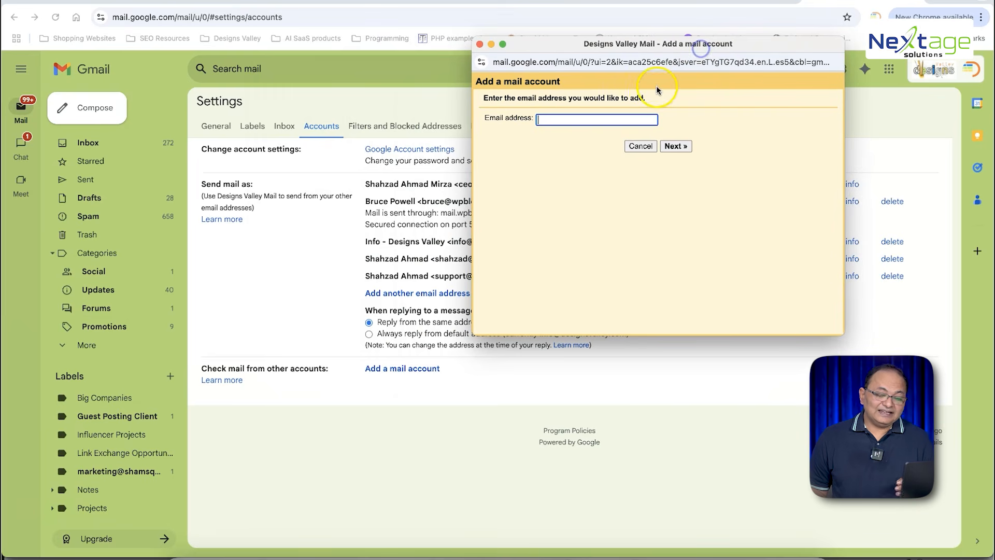
click(579, 120)
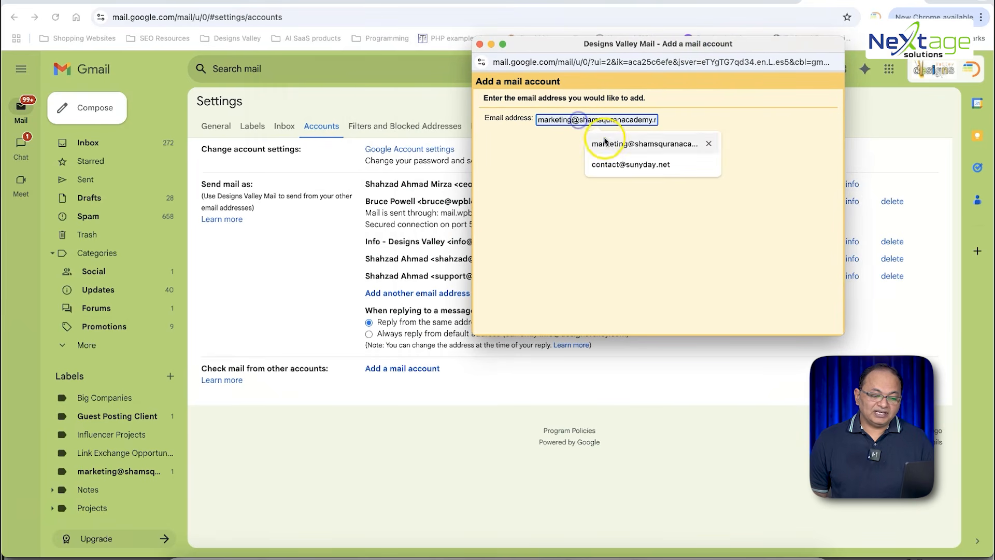
click(611, 141)
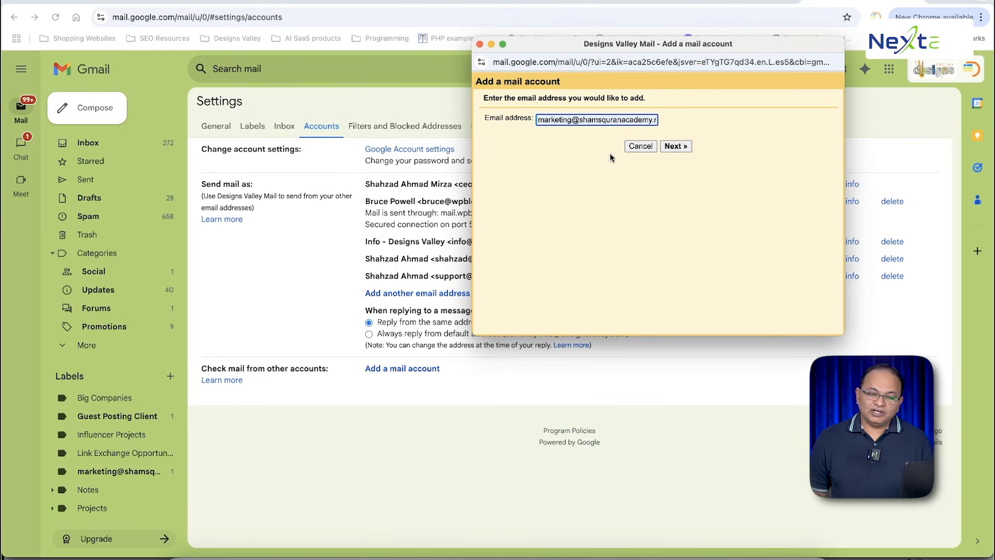
click(675, 146)
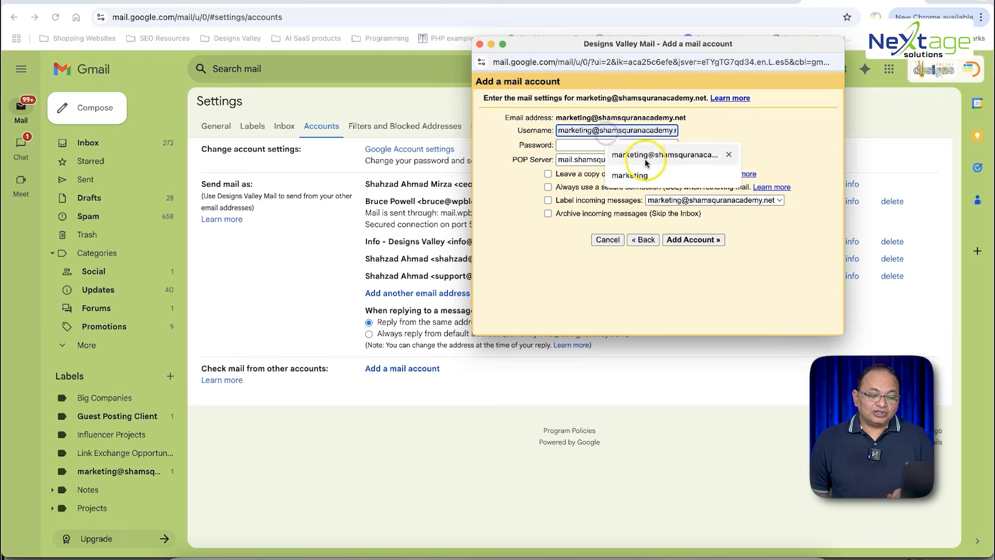
Step: Use the full mailbox address as username, check hPanel's POP settings, and return to Gmail's window
click(644, 155)
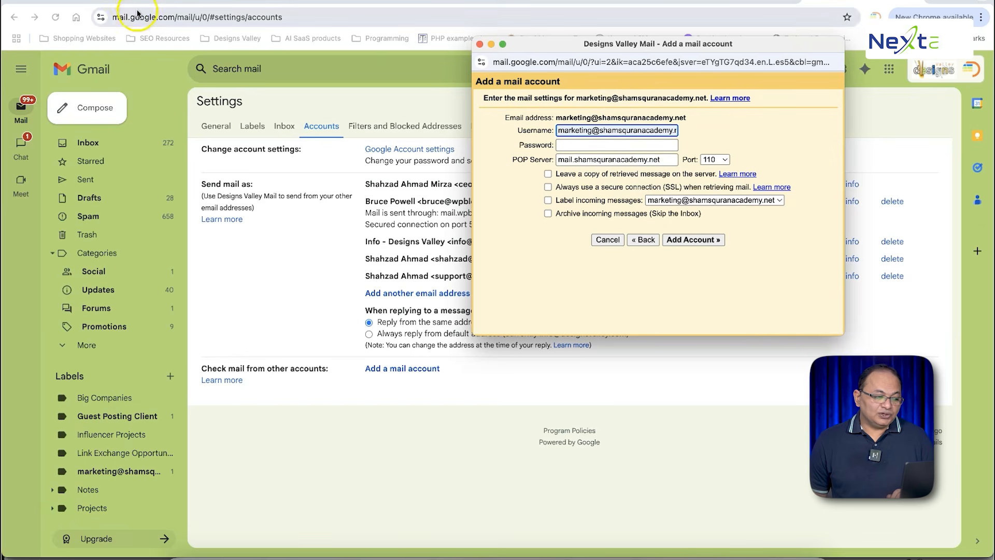
click(130, 3)
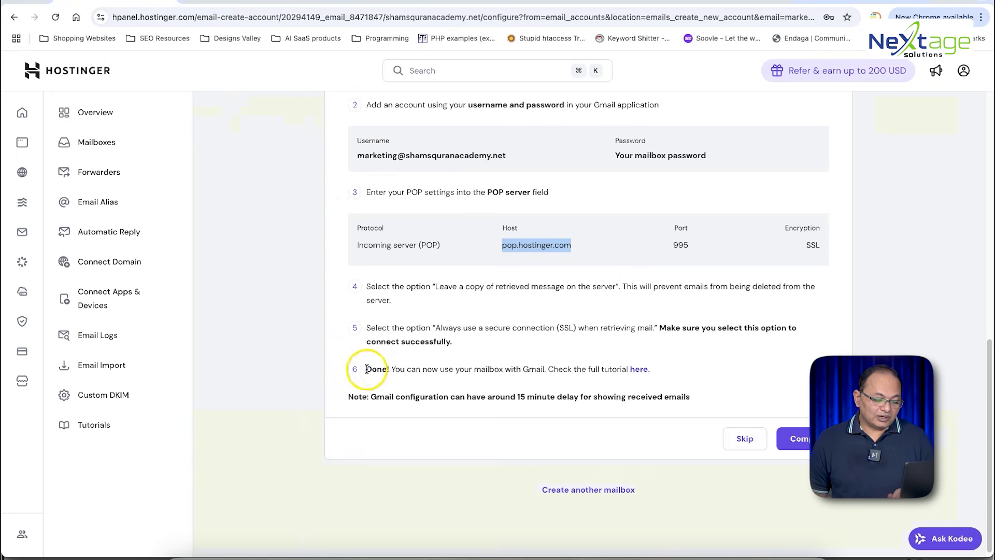
right_click(288, 553)
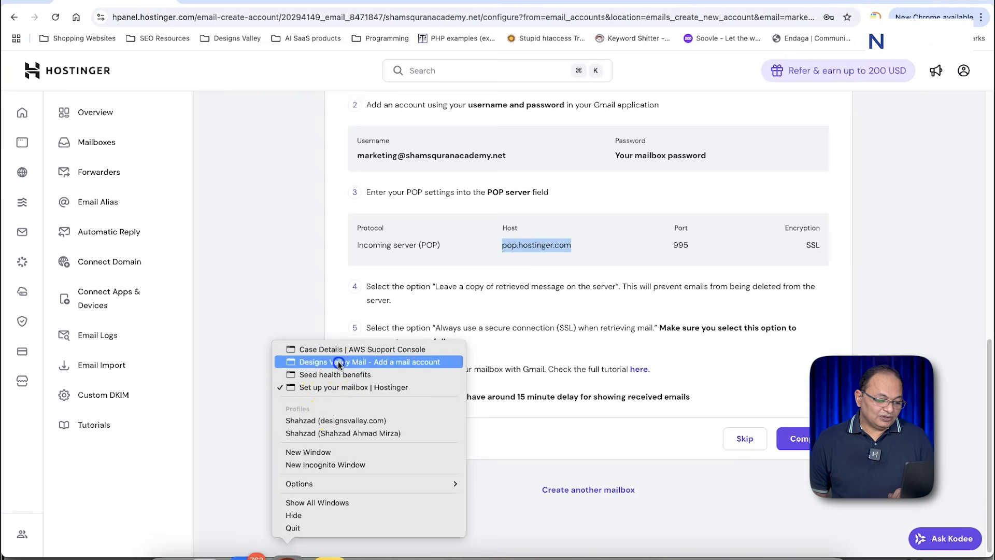
click(332, 362)
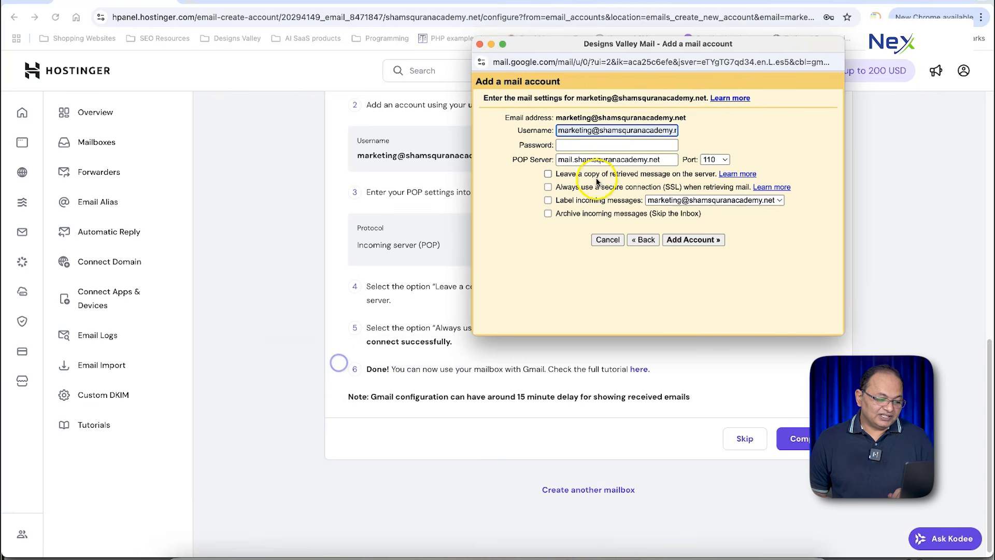
Step: Paste the mailbox password and move the popup aside to see the instructions
click(593, 145)
key(super+v)
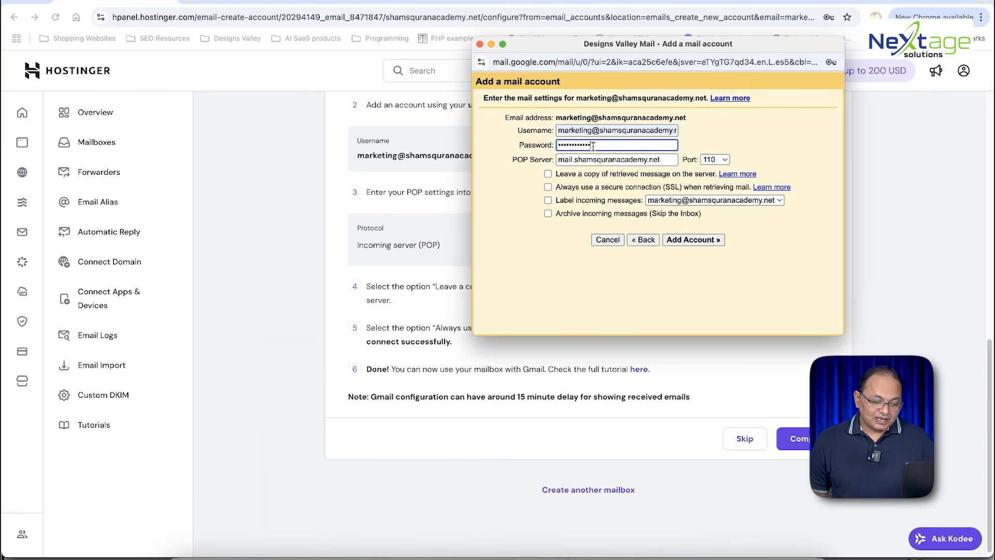
click(601, 61)
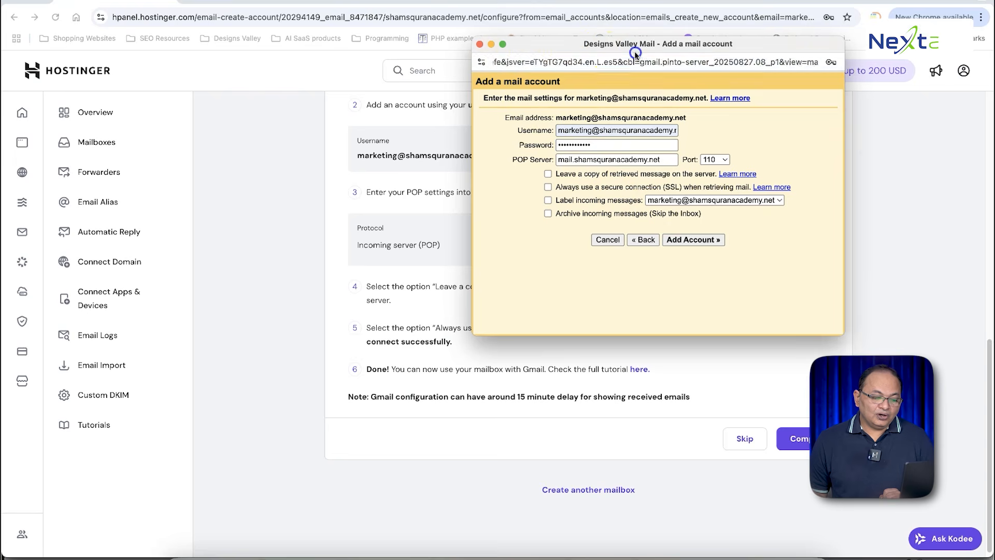
drag(576, 42, 172, 61)
Step: Set the POP server to pop.hostinger.com and the port to 995
triple_click(221, 177)
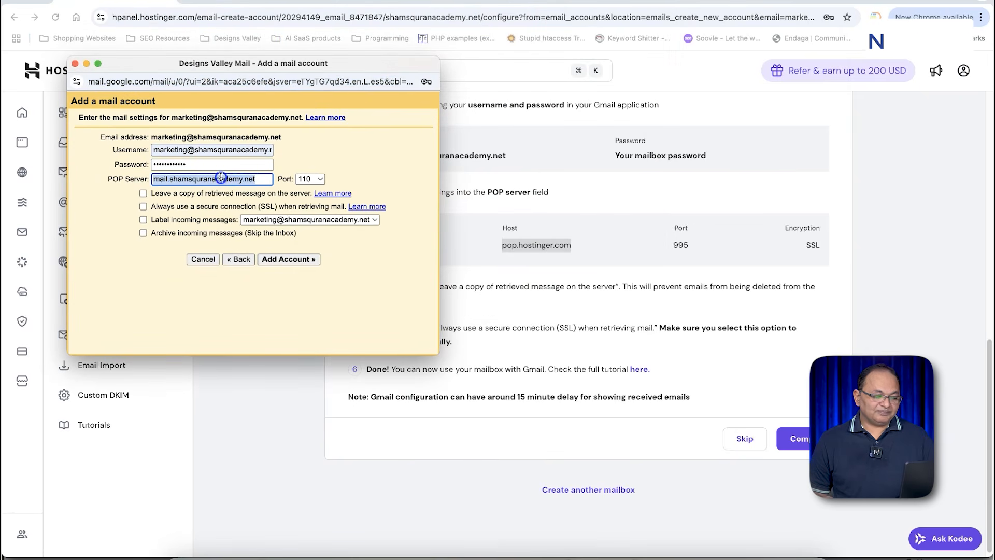
text(po)
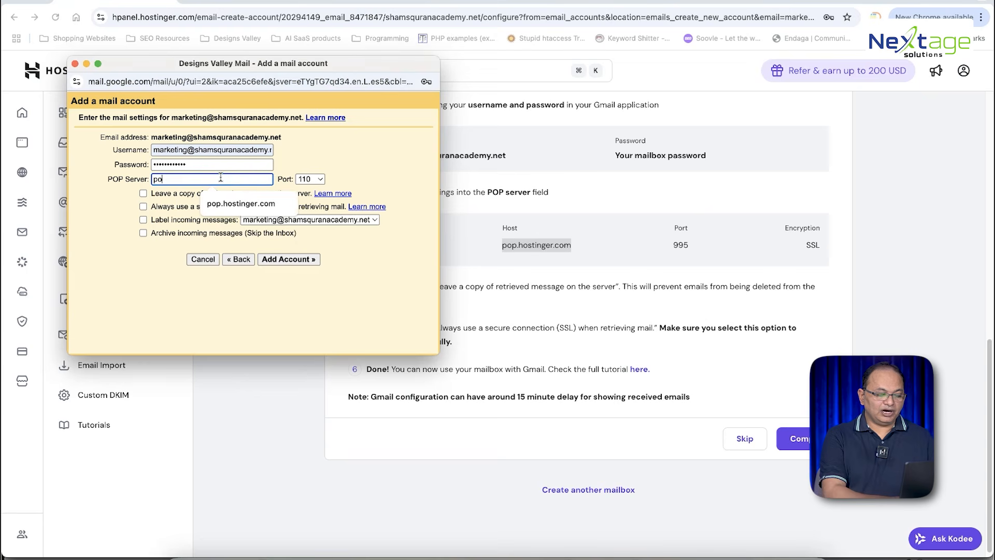
text(p.hostinger.com)
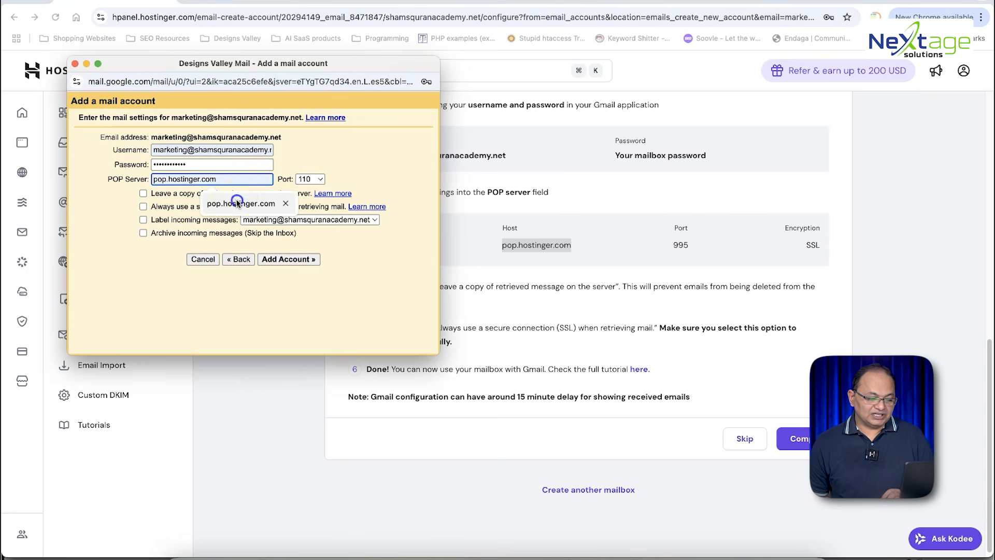
click(240, 203)
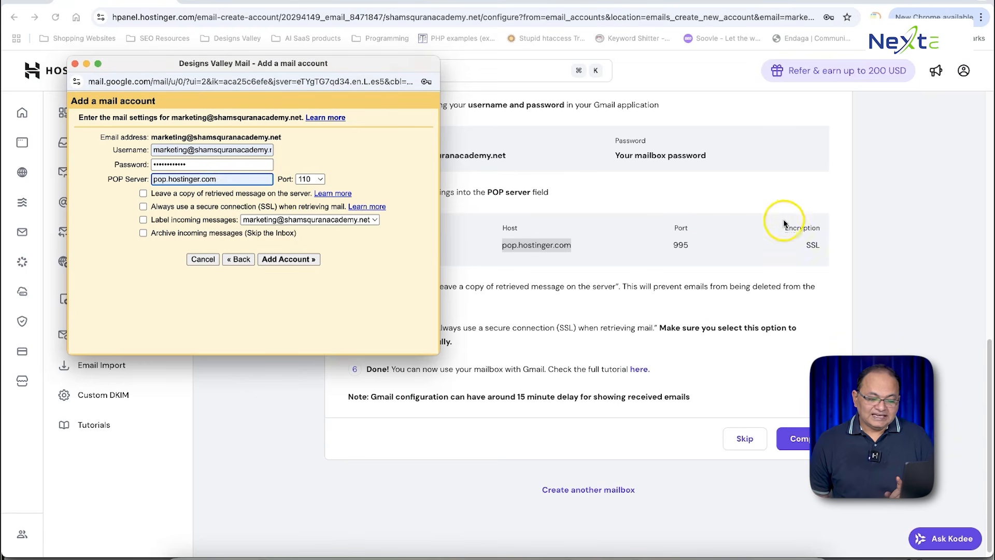
click(310, 179)
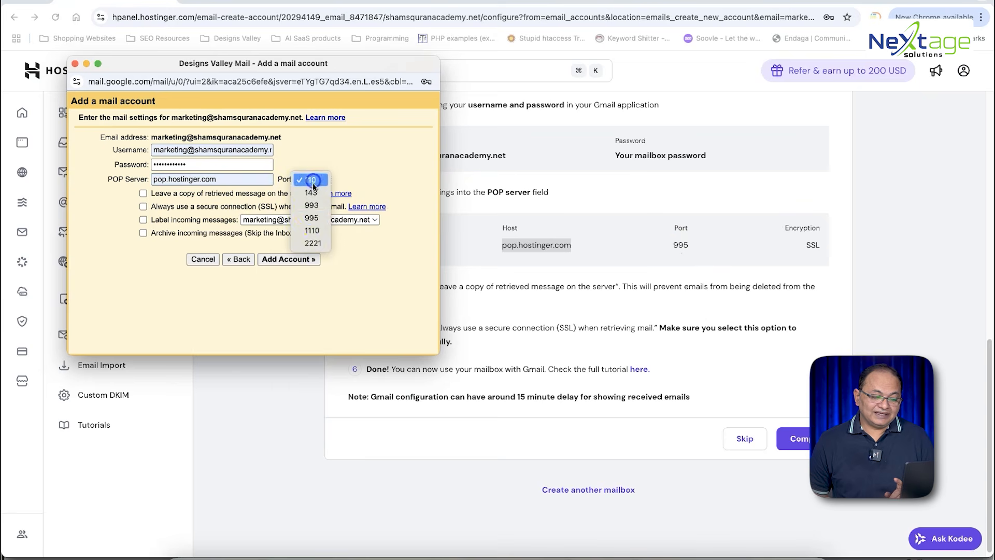
click(313, 217)
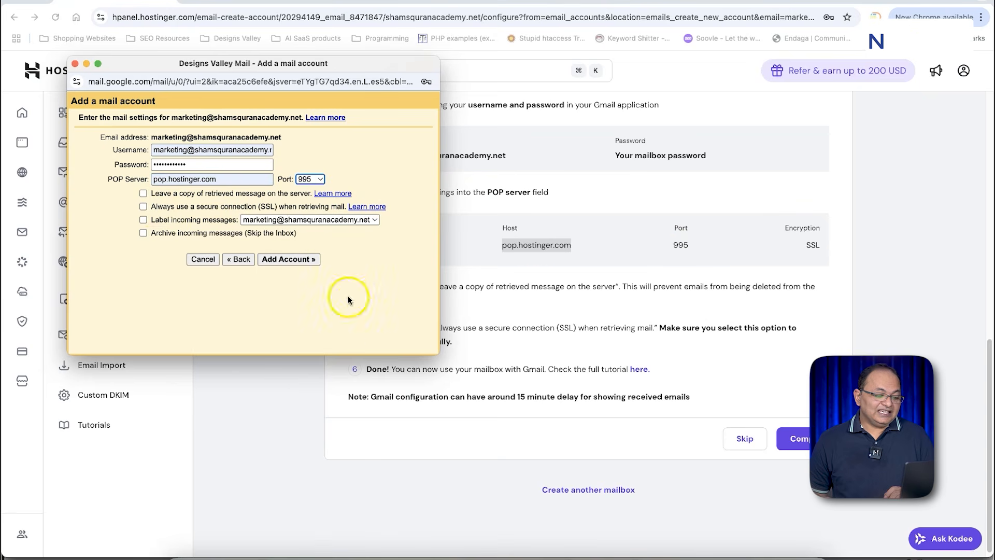
drag(340, 69, 398, 95)
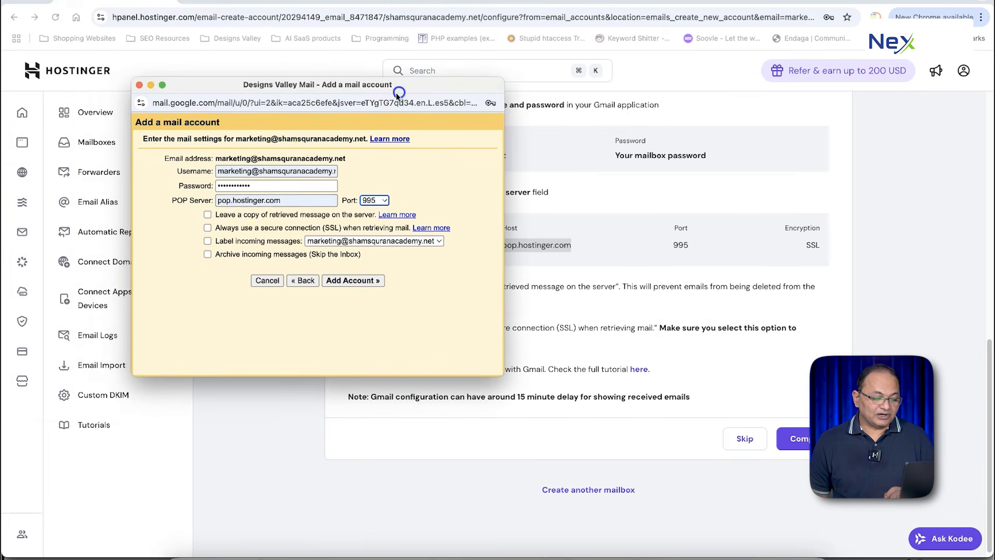
Step: Enable Leave a copy on server, Always use SSL and Label incoming messages, then add the account
click(254, 217)
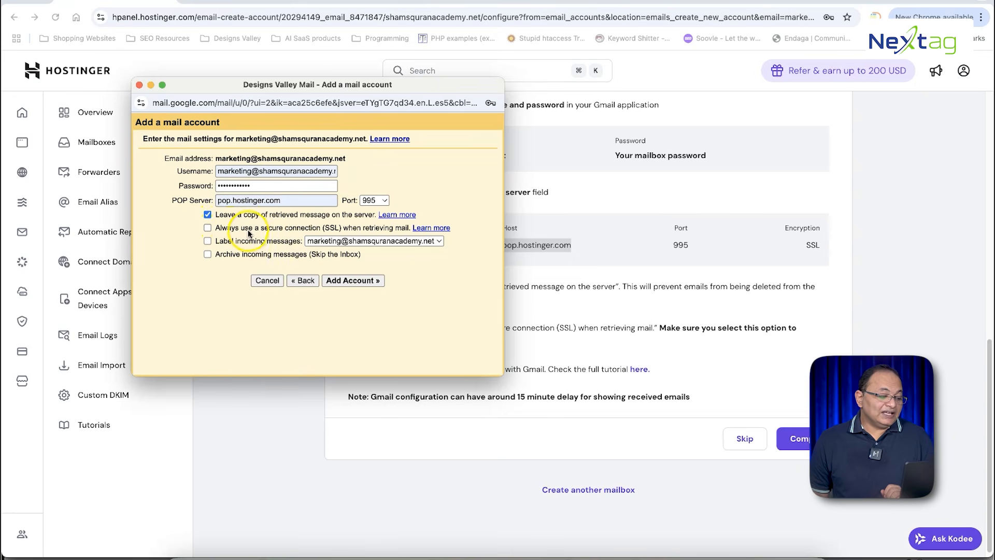
click(242, 229)
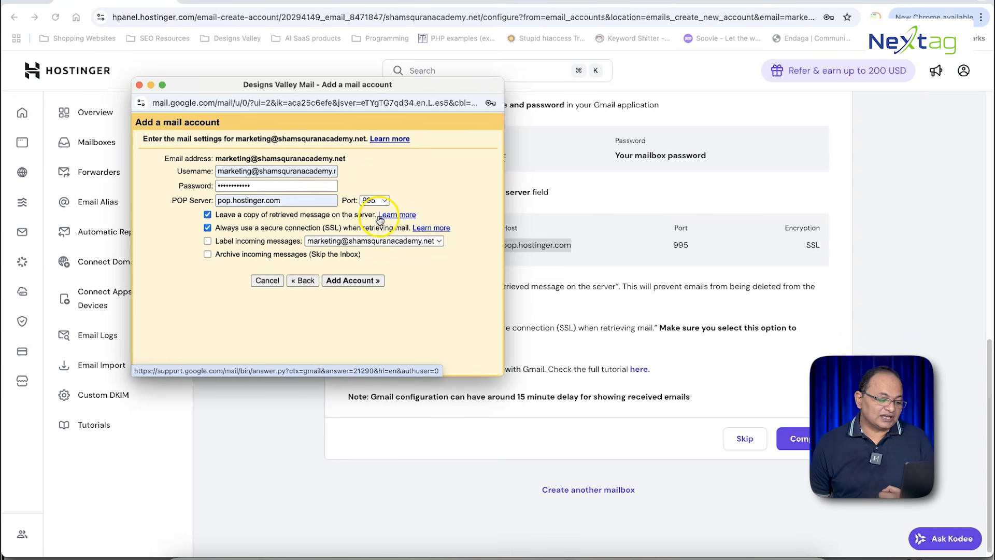
click(254, 241)
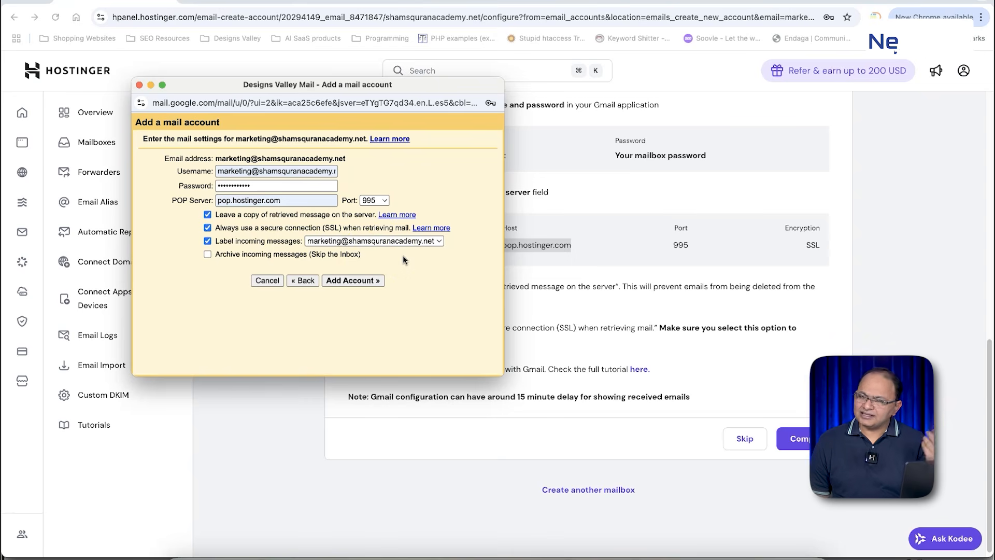
click(358, 281)
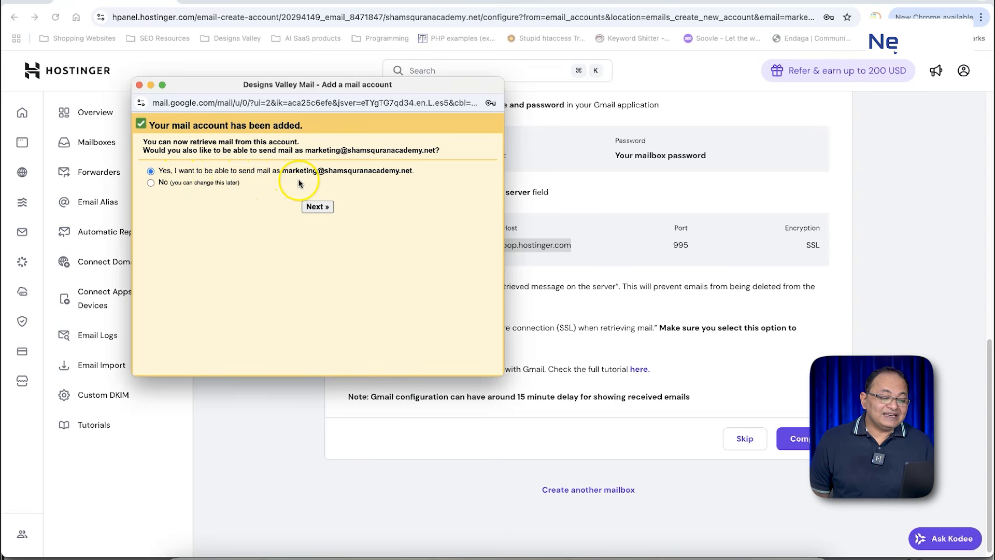
Step: Choose to send mail as the marketing address and advance to the SMTP server settings
click(319, 207)
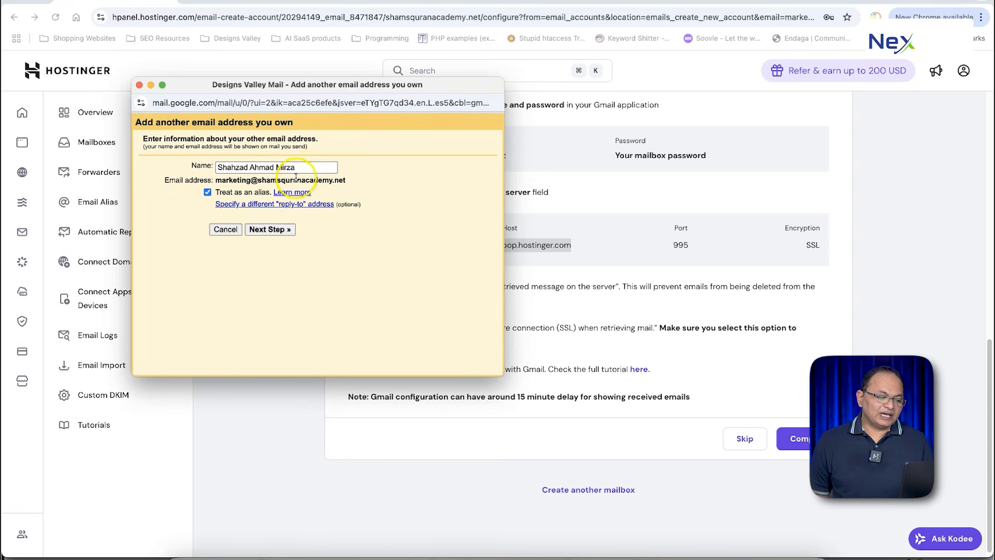
click(306, 168)
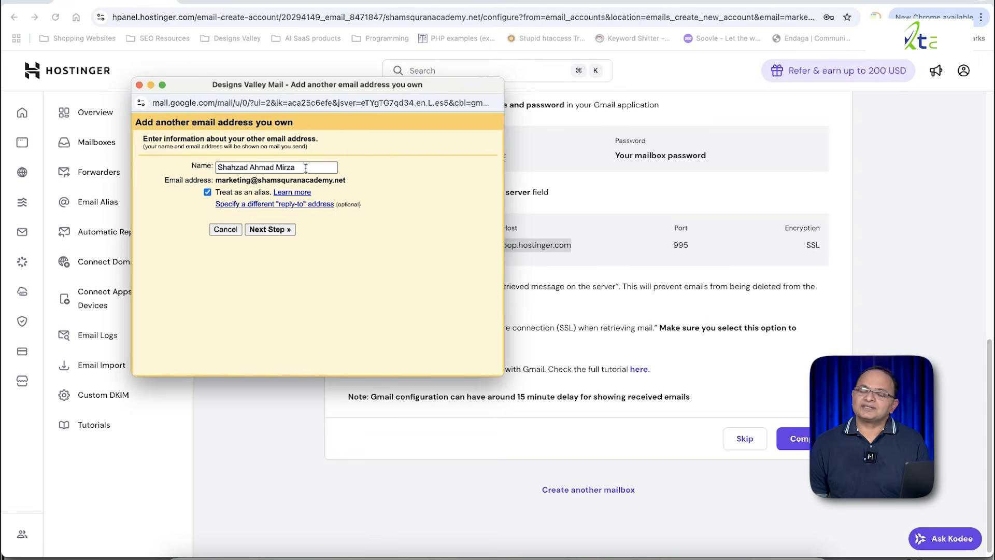
click(235, 208)
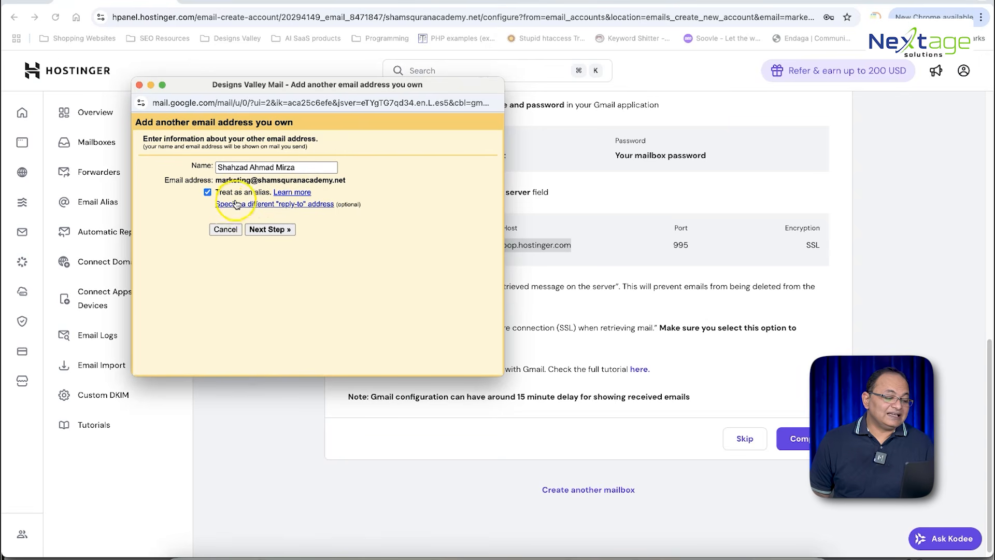
click(270, 229)
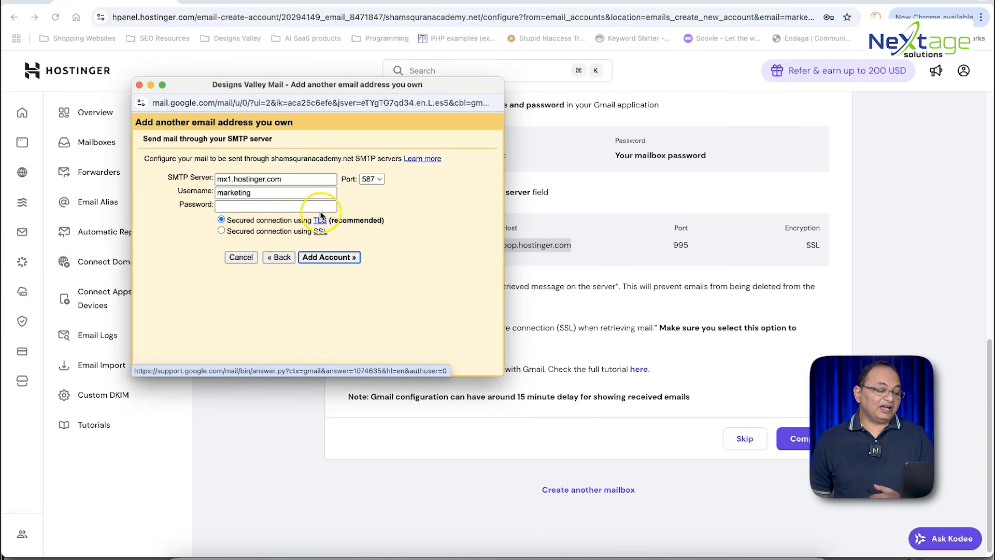
Step: Submit SMTP settings for mx1.hostinger.com port 587 with the mailbox password and full address as username
click(267, 203)
key(super+v)
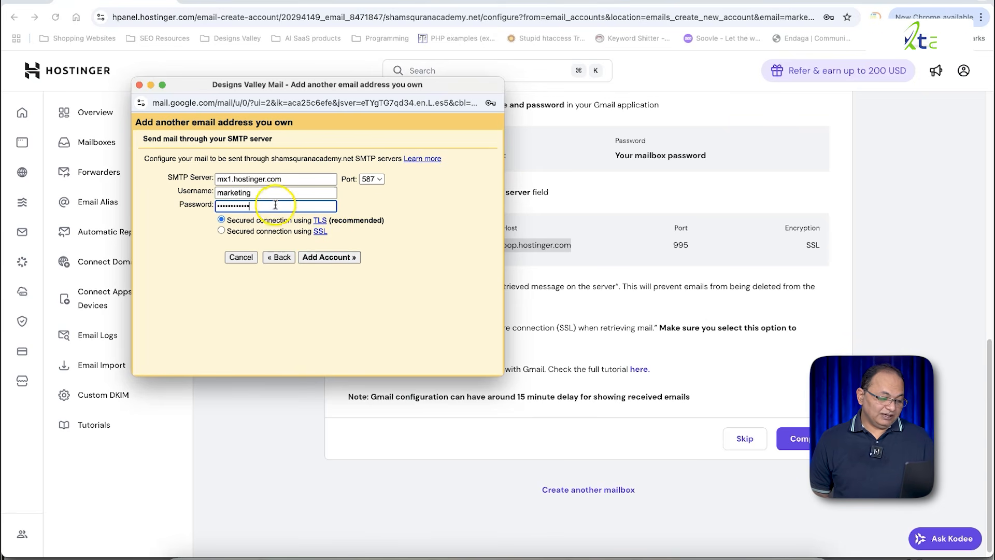
click(279, 193)
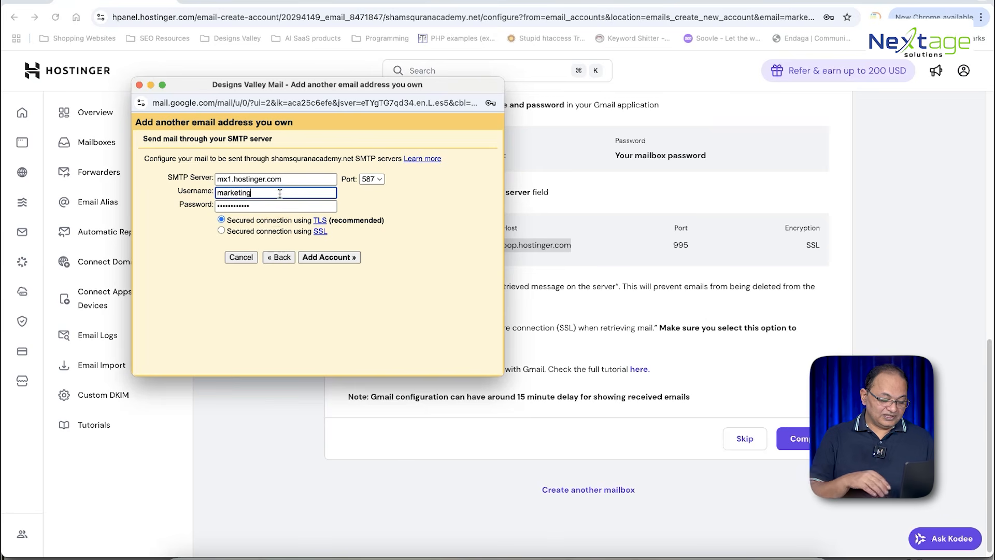
text(@)
click(611, 196)
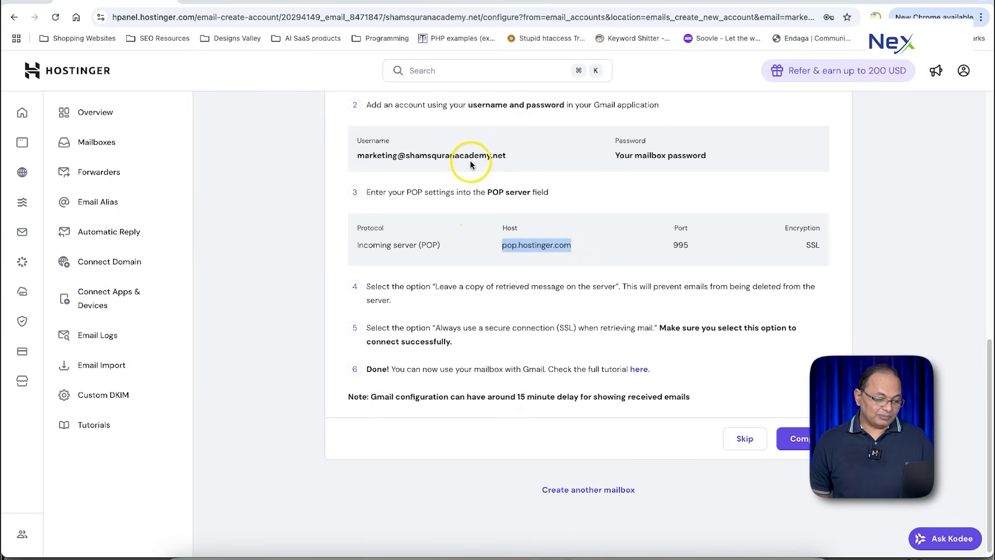
drag(505, 157, 353, 161)
key(super+c)
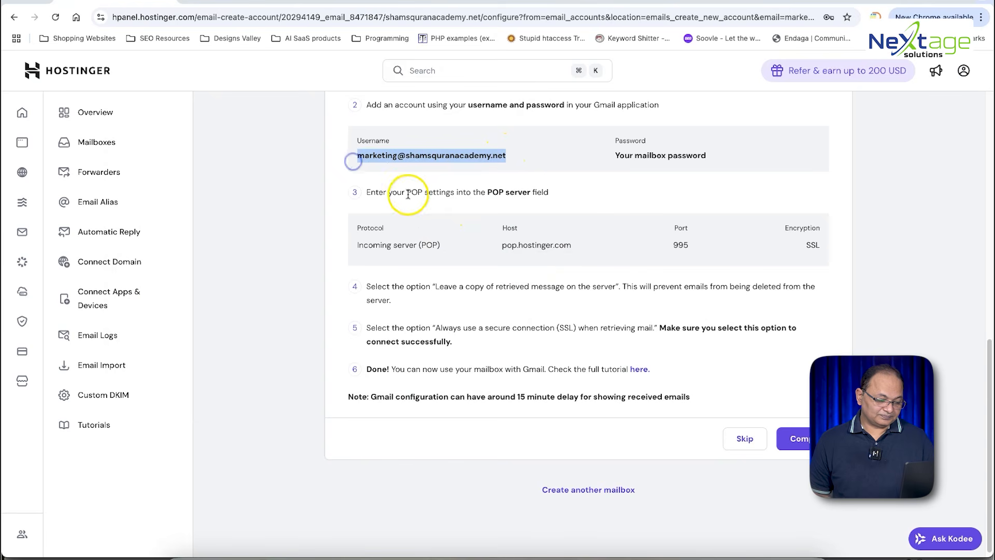
right_click(287, 553)
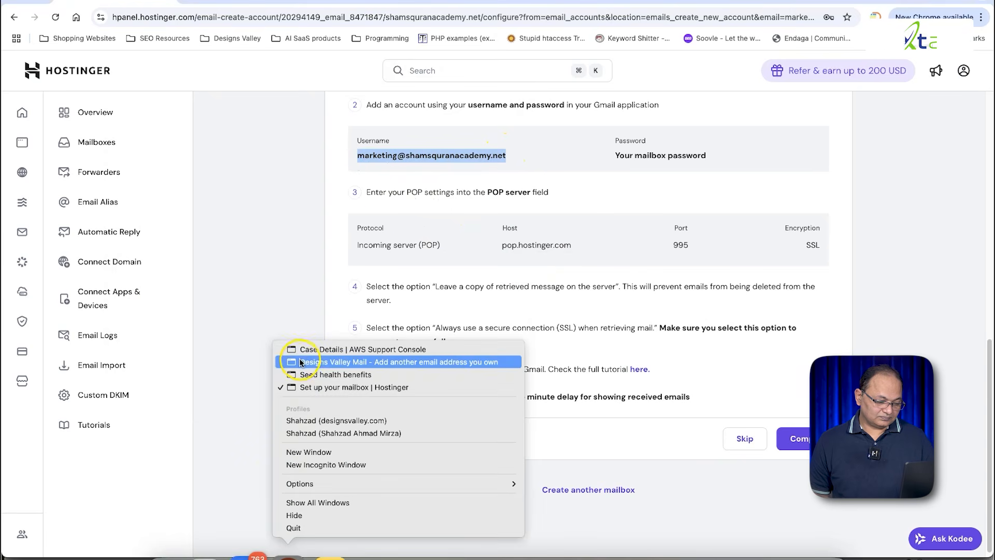
click(300, 362)
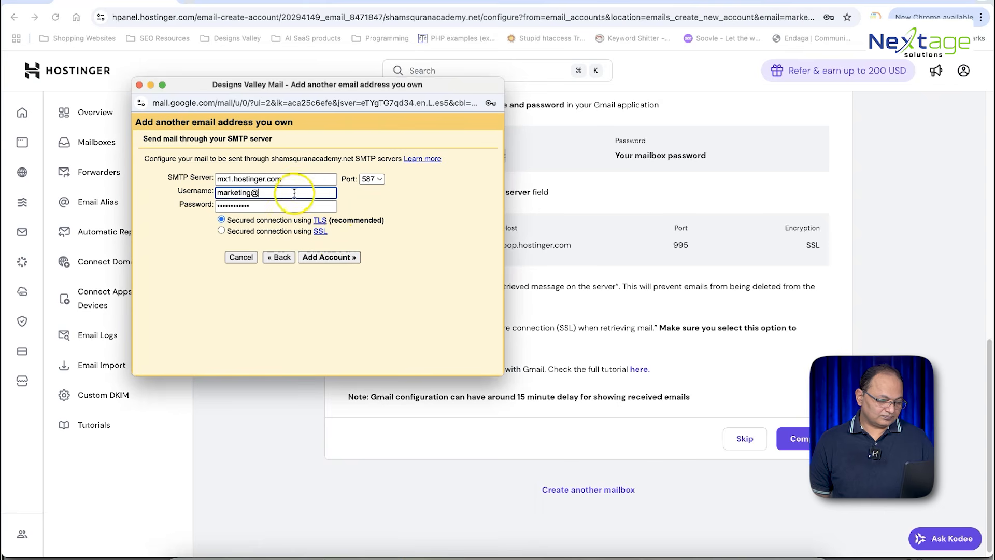
key(super+a)
key(super+v)
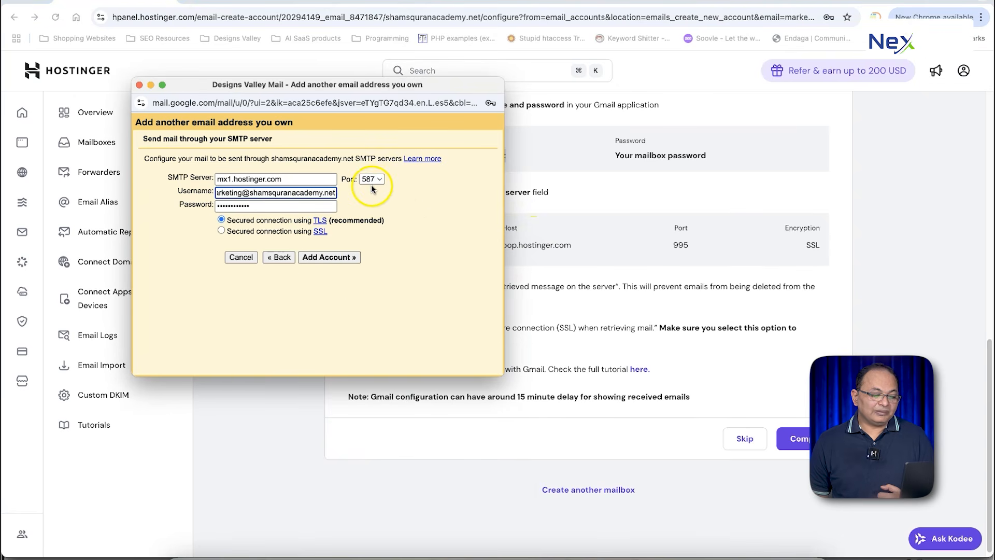
click(325, 257)
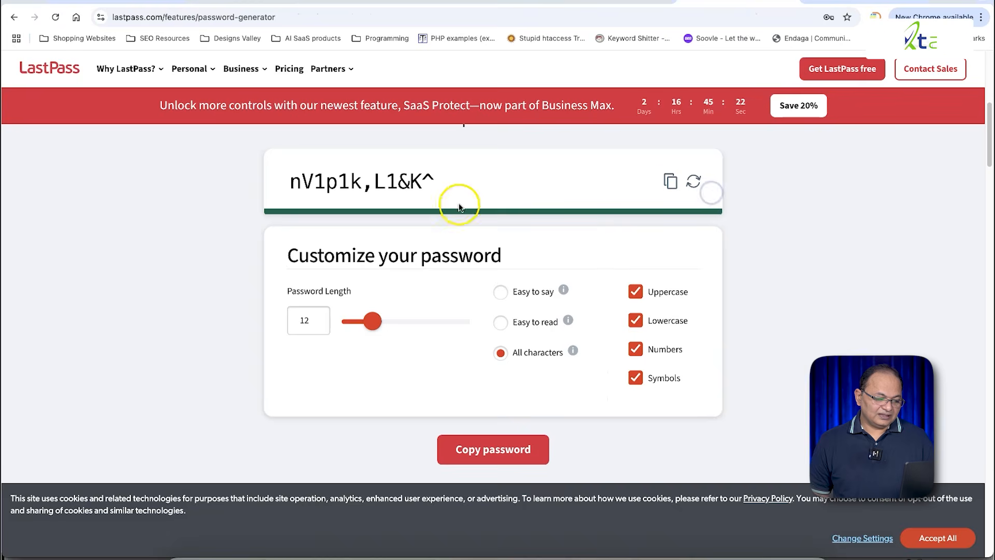
Step: Paste the LastPass-generated password into the Gmail SMTP form's Password field
click(670, 181)
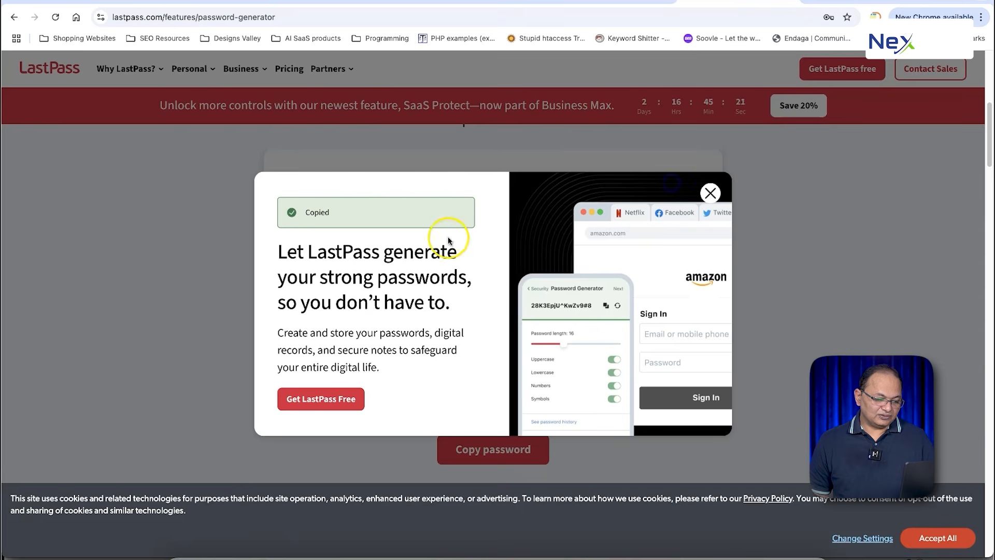
click(175, 4)
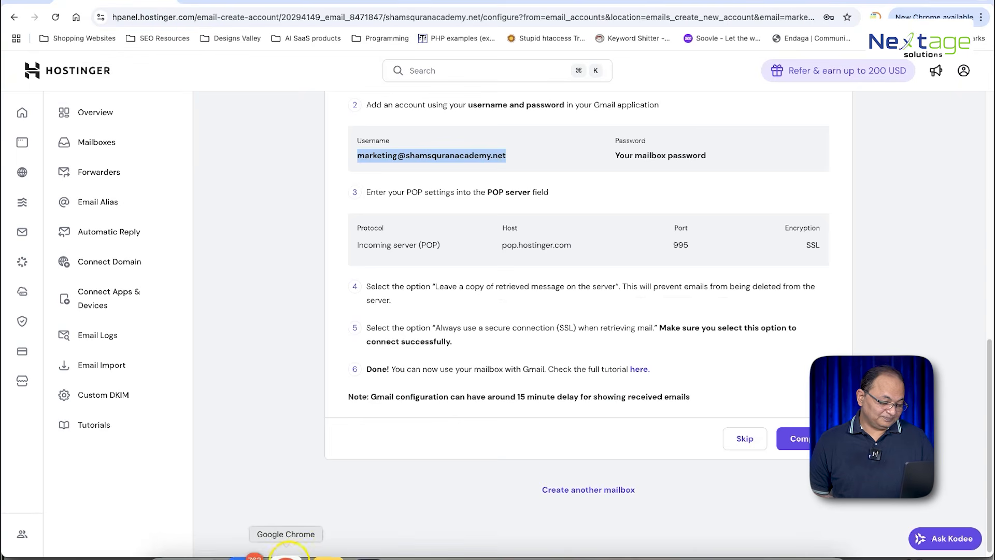
right_click(285, 555)
click(337, 367)
key(super+v)
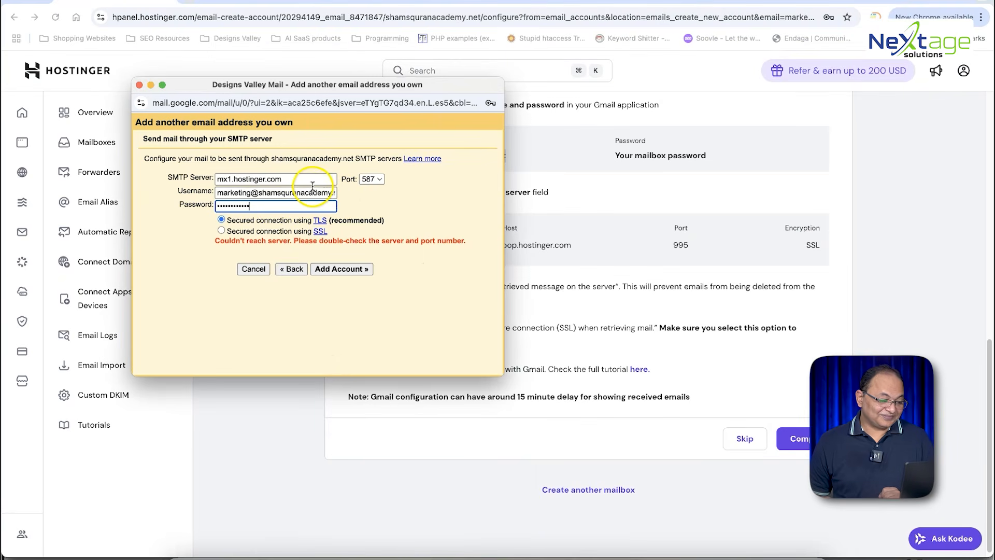
Step: Change the SMTP server from mx1 to mail.hostinger.com, keep port 587, and retry adding the address
drag(231, 180, 209, 181)
text(mail)
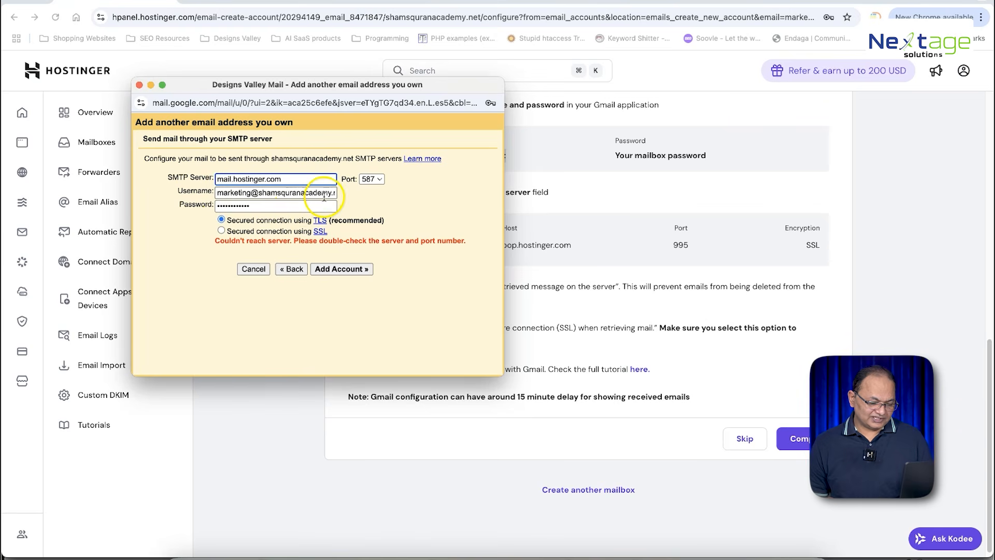
click(375, 179)
click(425, 184)
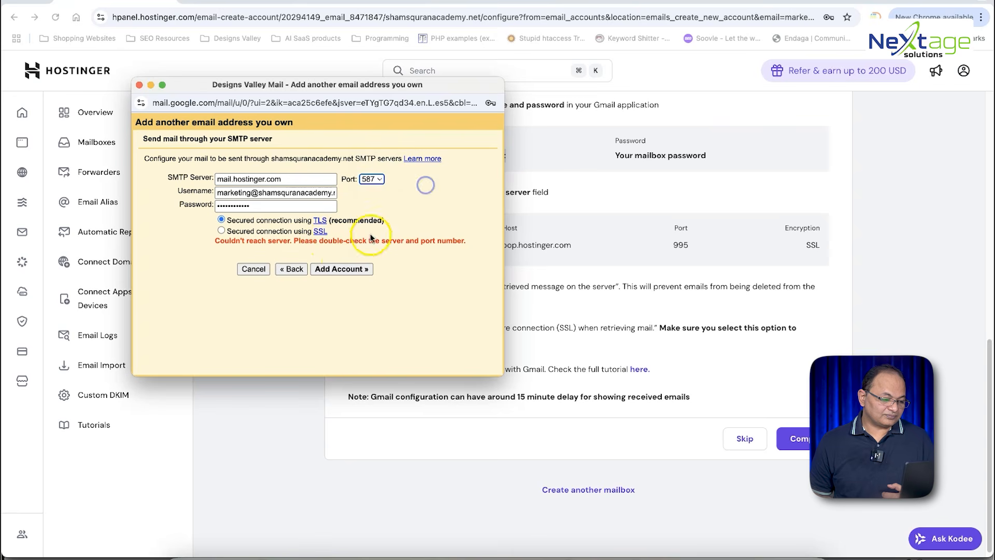
click(343, 269)
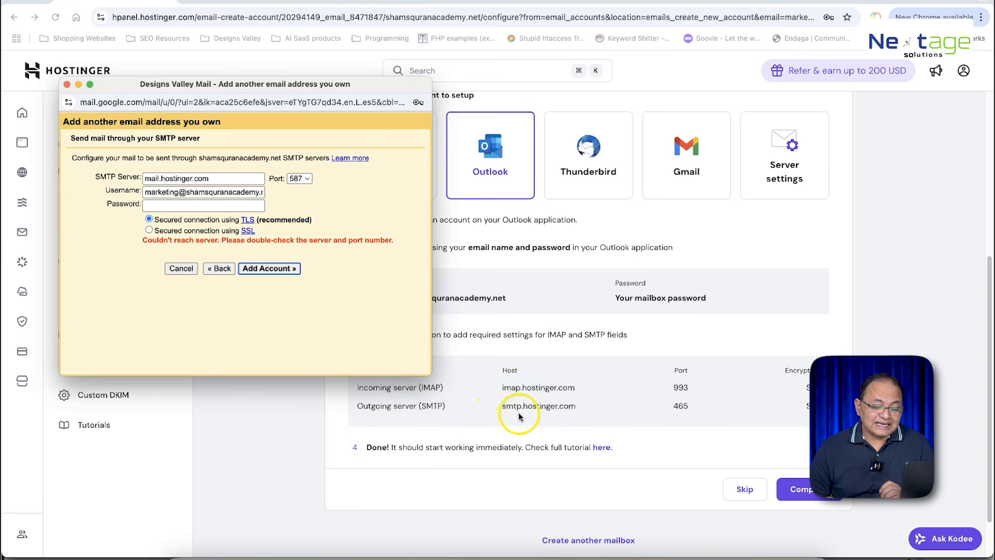
Step: Set the SMTP server to smtp.hostinger.com with port 465
drag(158, 178, 137, 180)
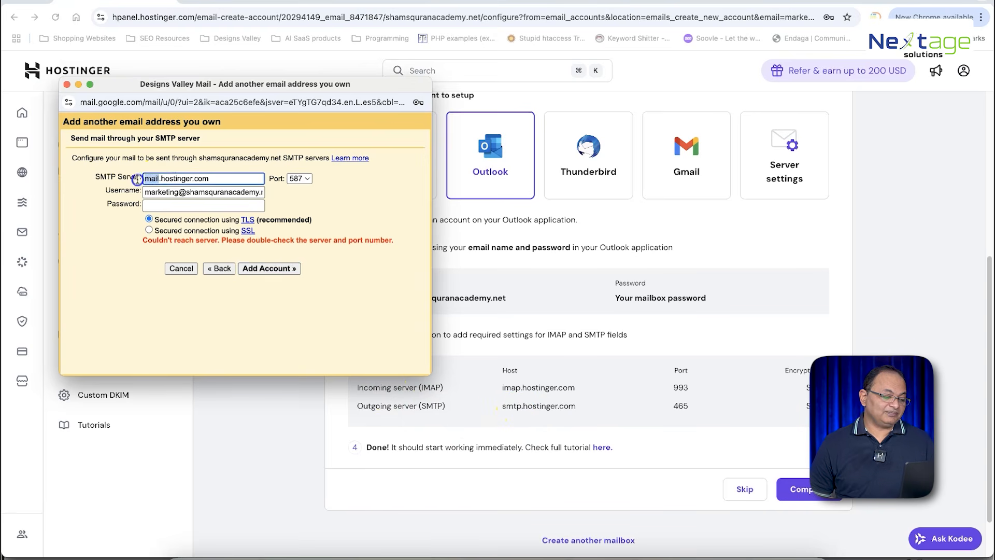
text(smtp)
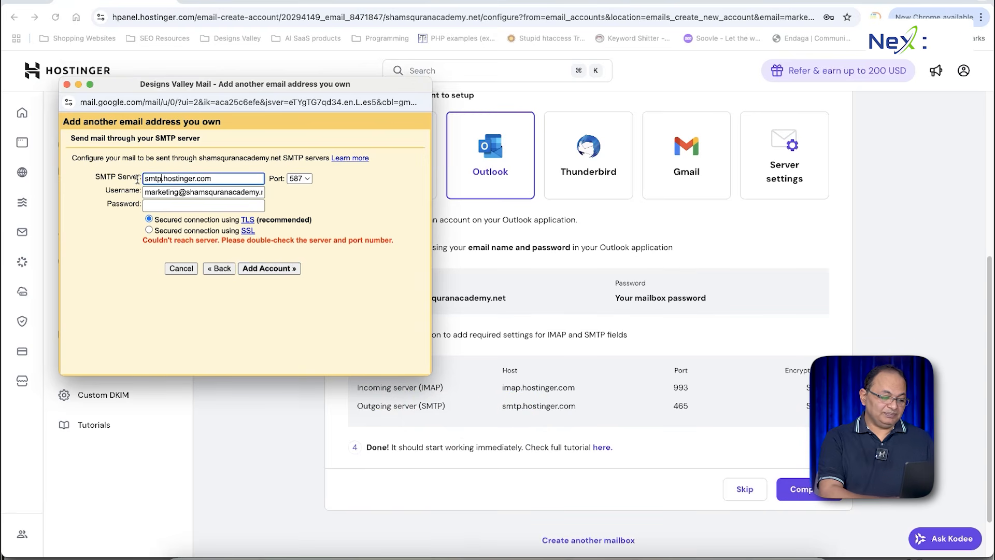
click(332, 178)
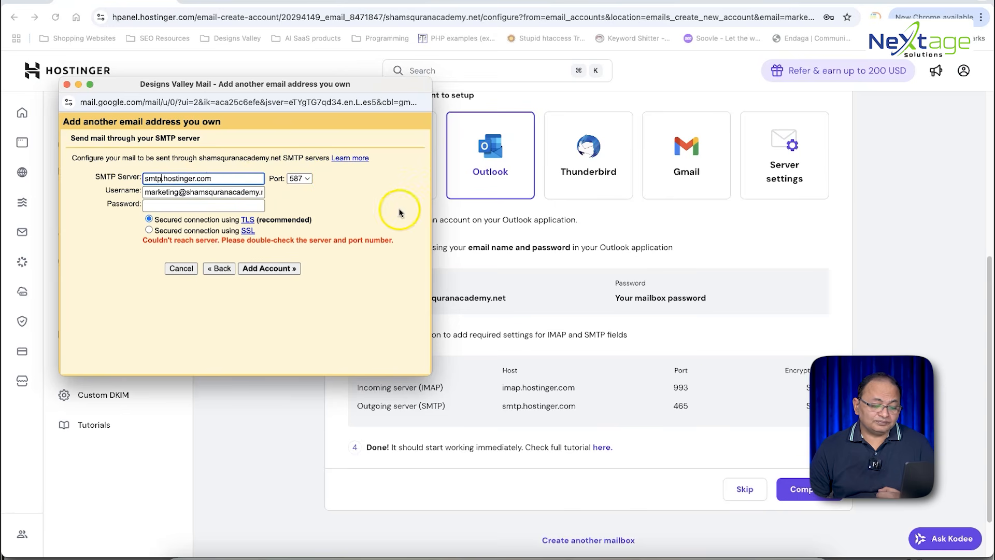
click(300, 178)
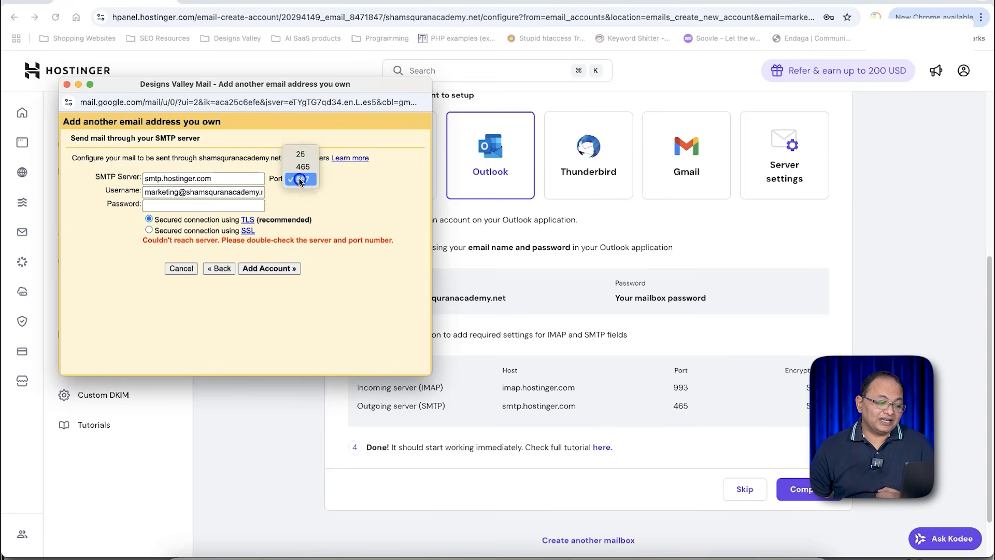
click(303, 167)
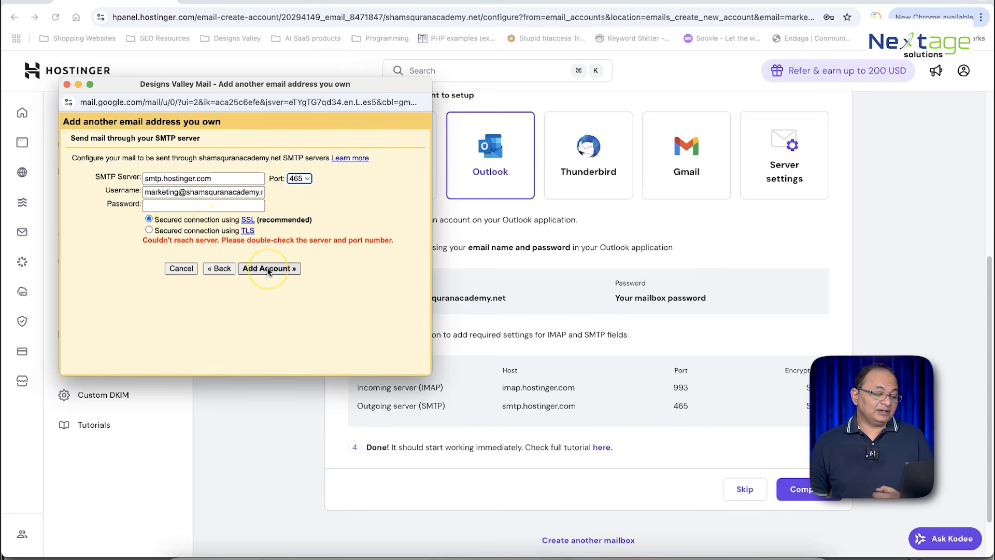
Step: Paste the mailbox password, add the account, and close the add-address window
click(215, 206)
key(super+v)
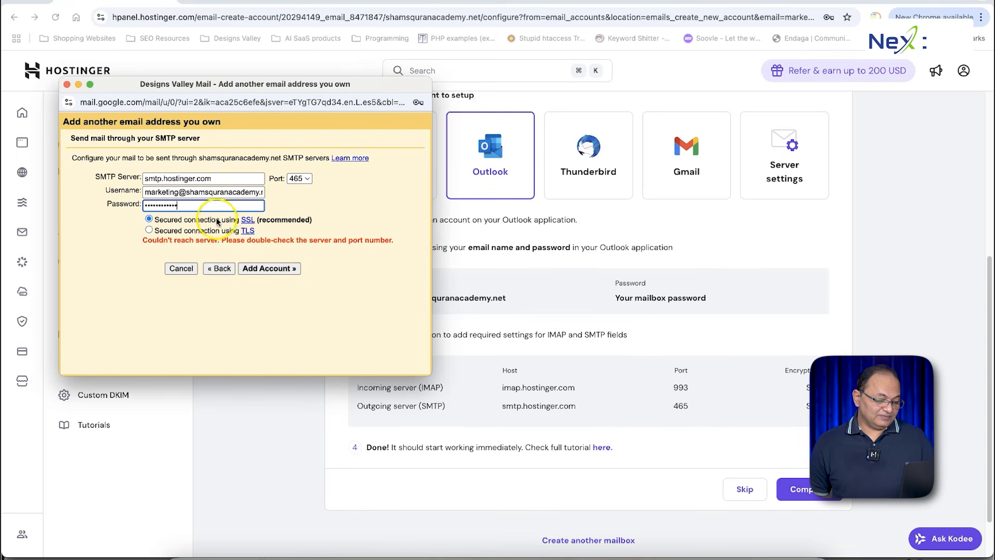
click(268, 268)
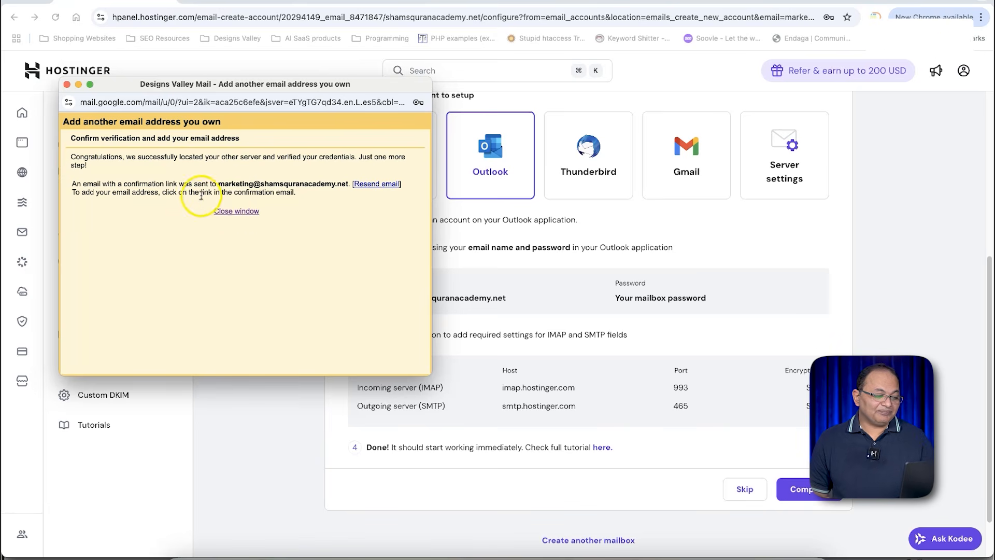
click(228, 211)
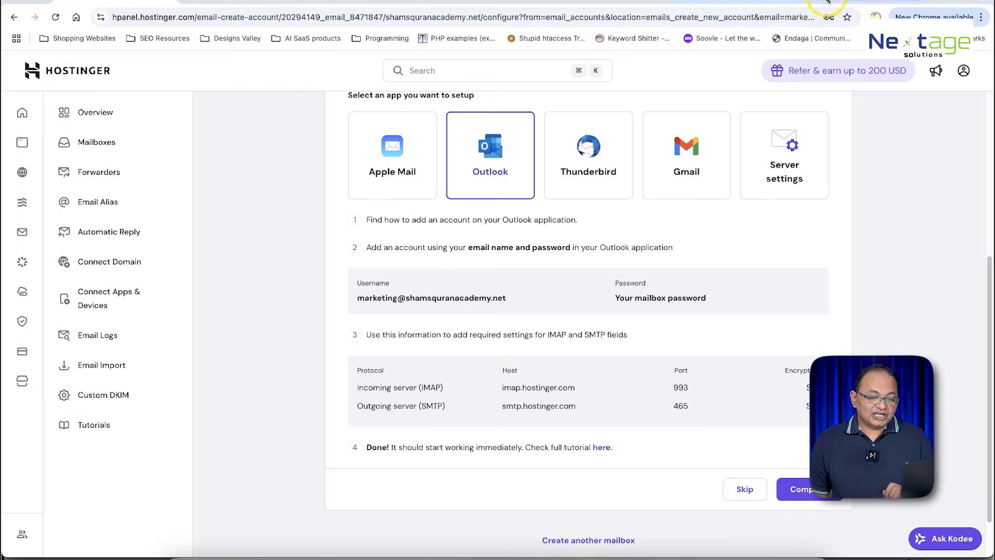
click(821, 5)
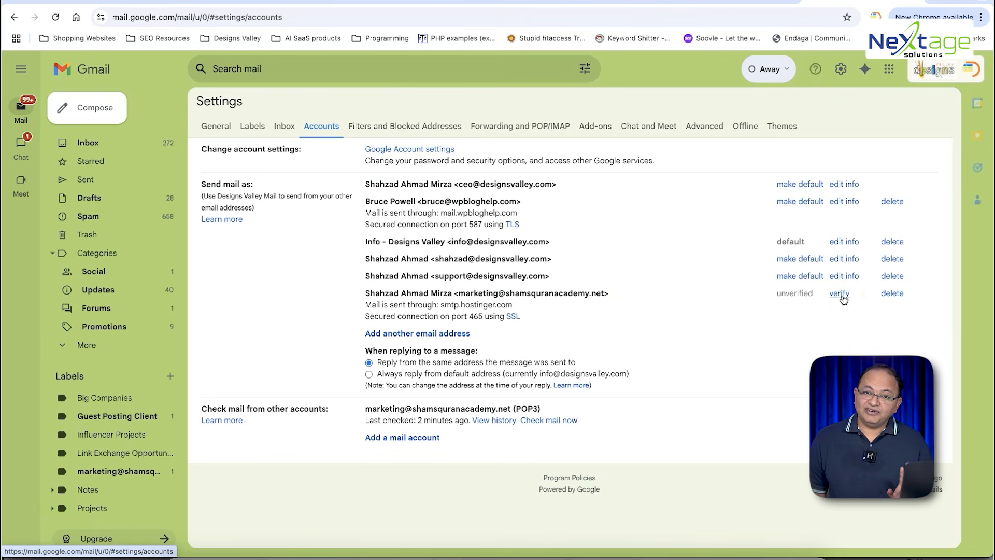
click(838, 293)
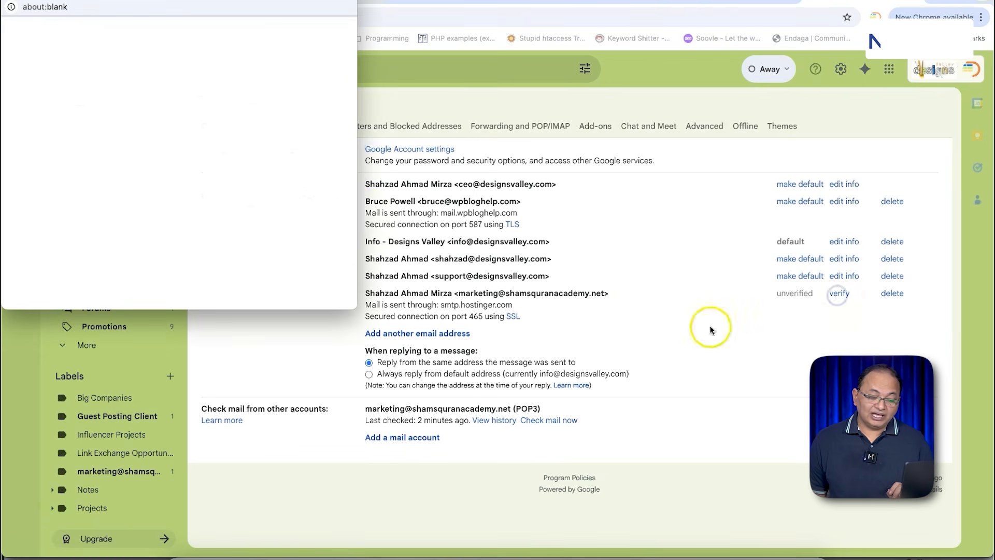
Step: Center Gmail's 'confirmation link sent' window, then go back to the Hostinger mailbox setup page
drag(194, 0, 575, 101)
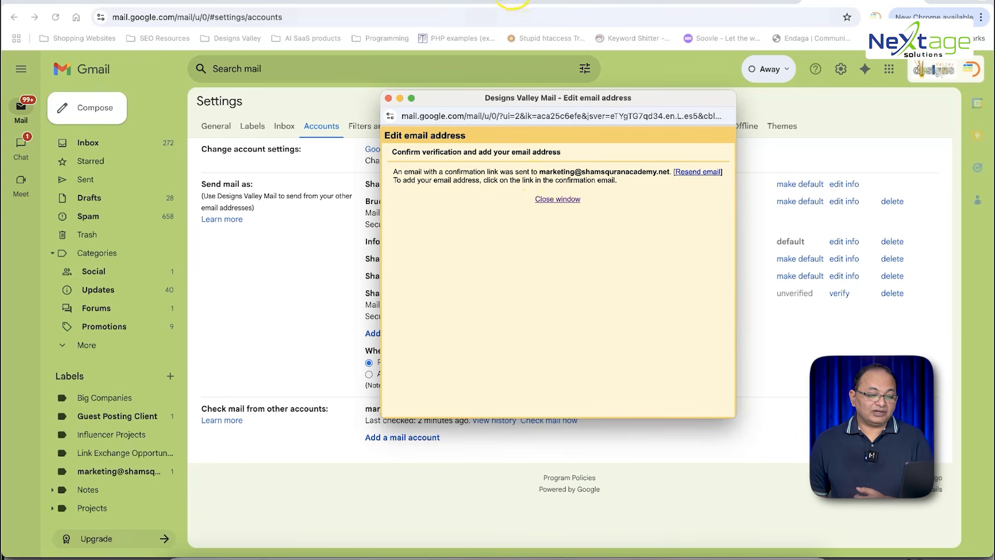
click(114, 3)
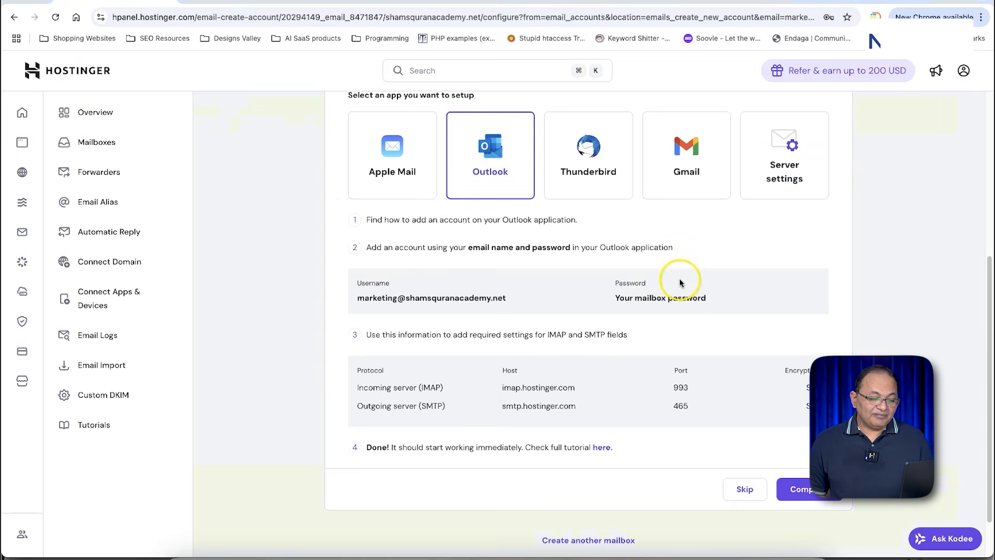
Step: Choose Browser access and log into the marketing mailbox's Hostinger Webmail inbox
scroll(537, 257, up, 4)
click(537, 256)
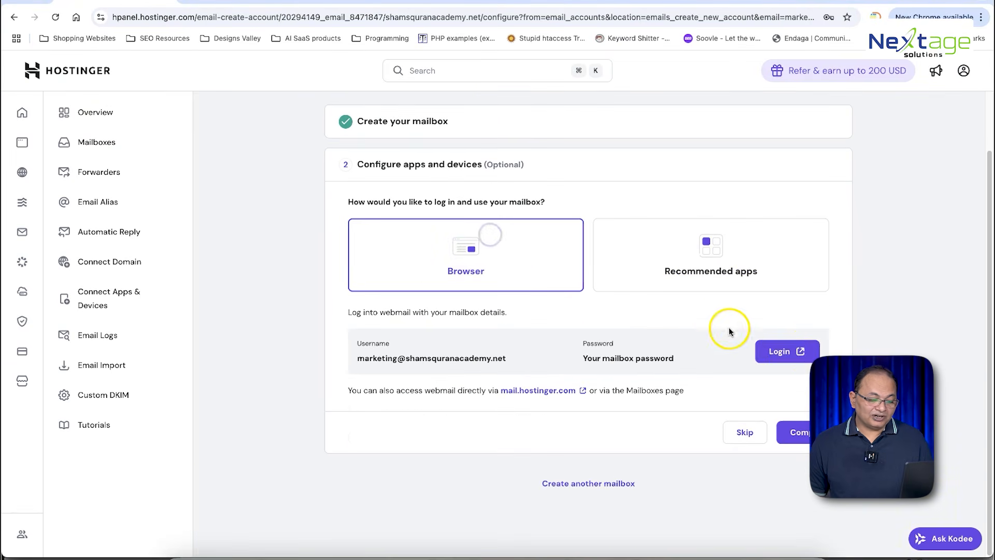
click(785, 348)
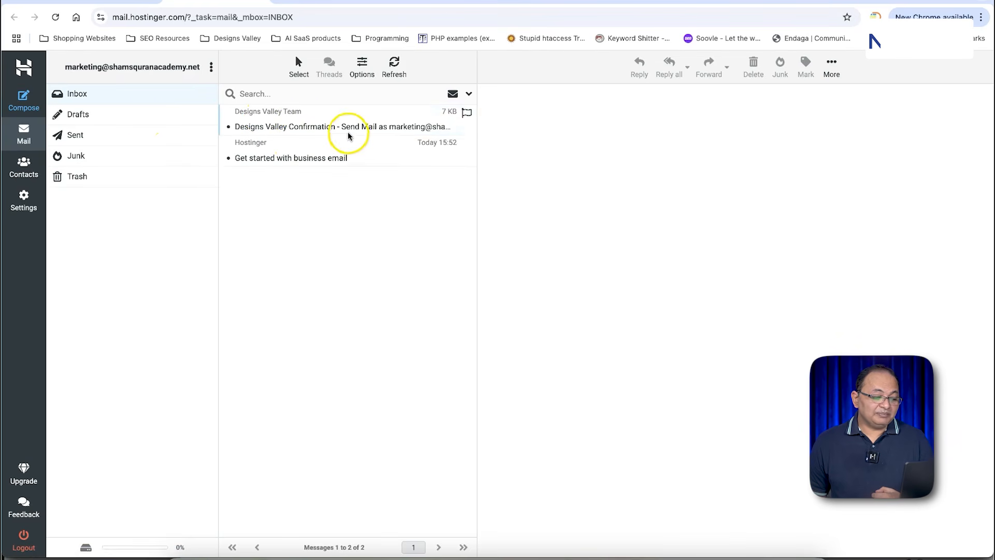
Step: Follow the mail.google.com link in the Designs Valley Confirmation email, then return to Gmail Accounts settings
click(348, 132)
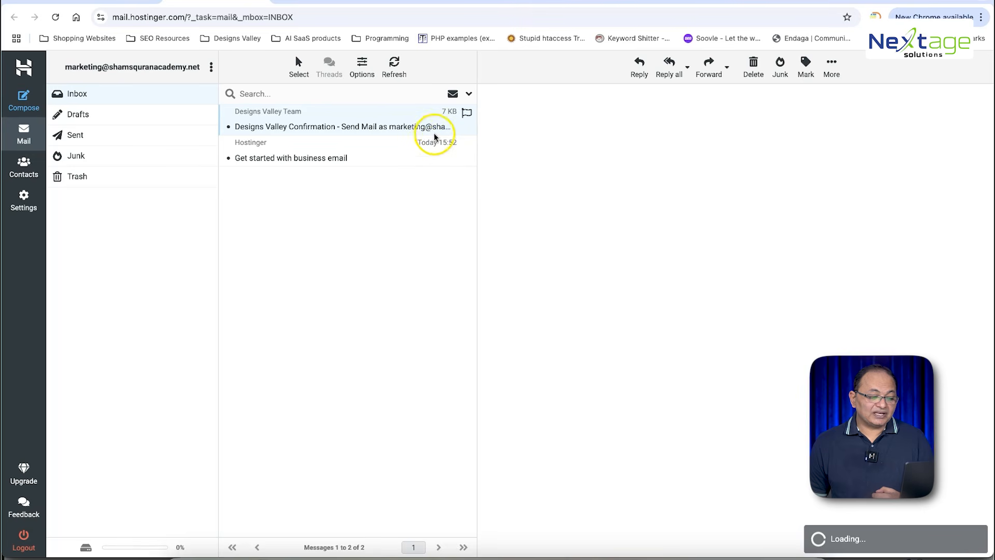
click(393, 118)
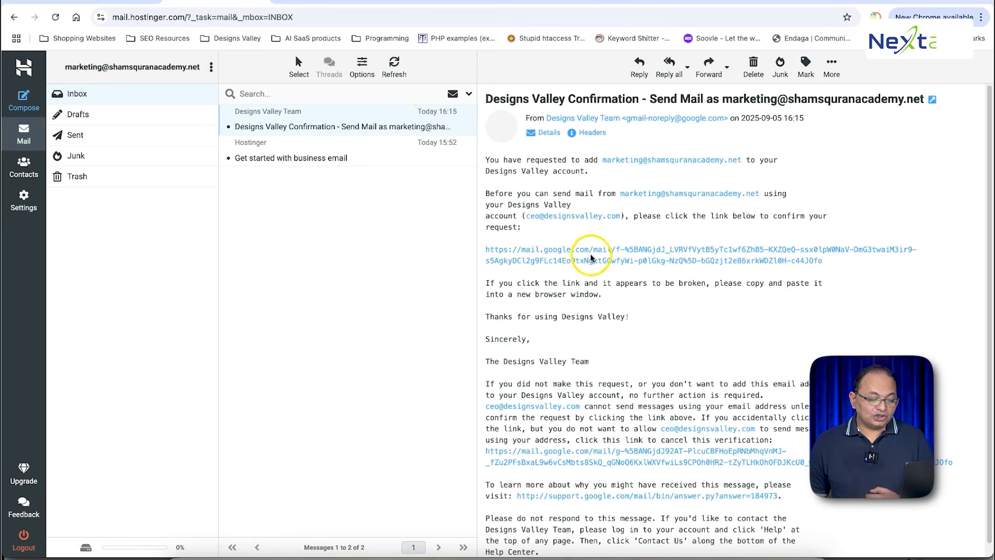
click(592, 250)
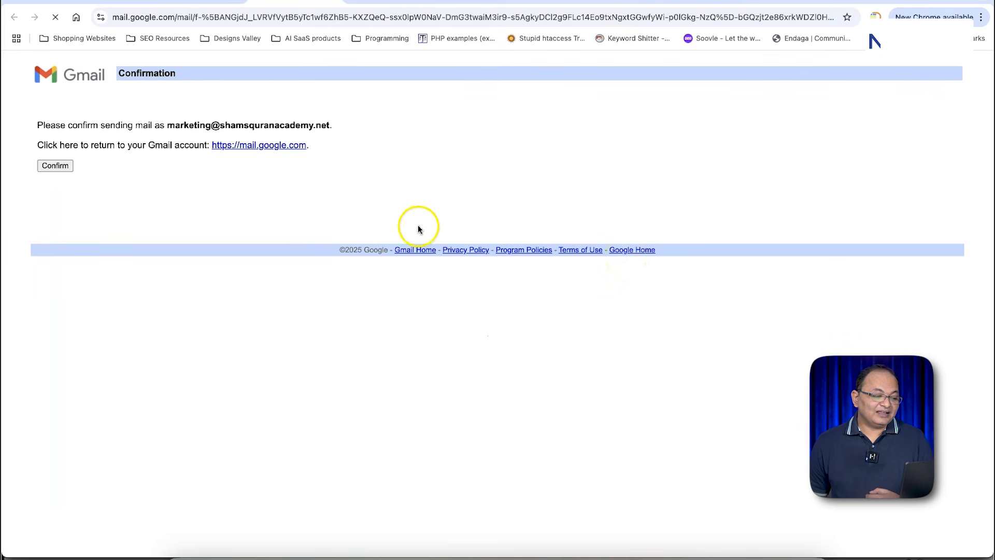
click(329, 2)
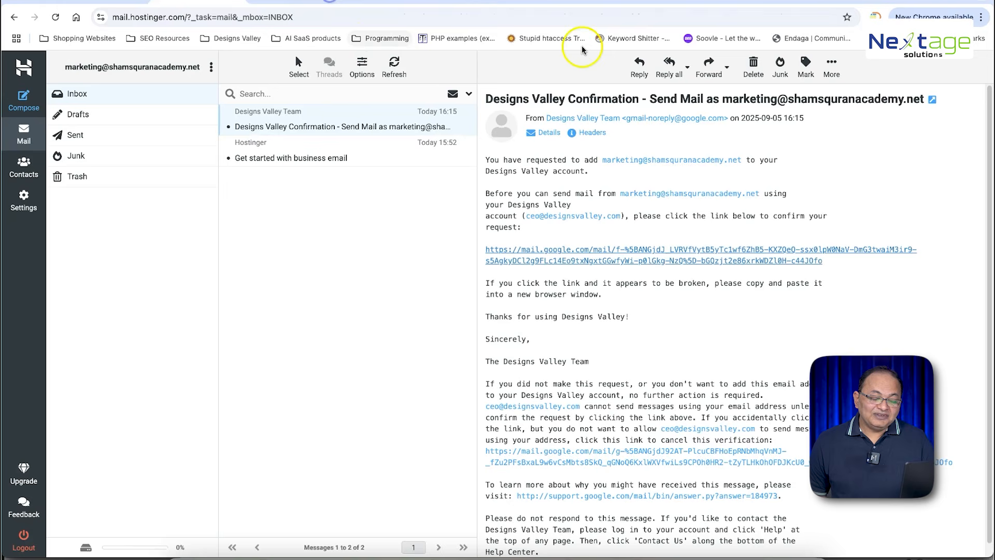
click(859, 3)
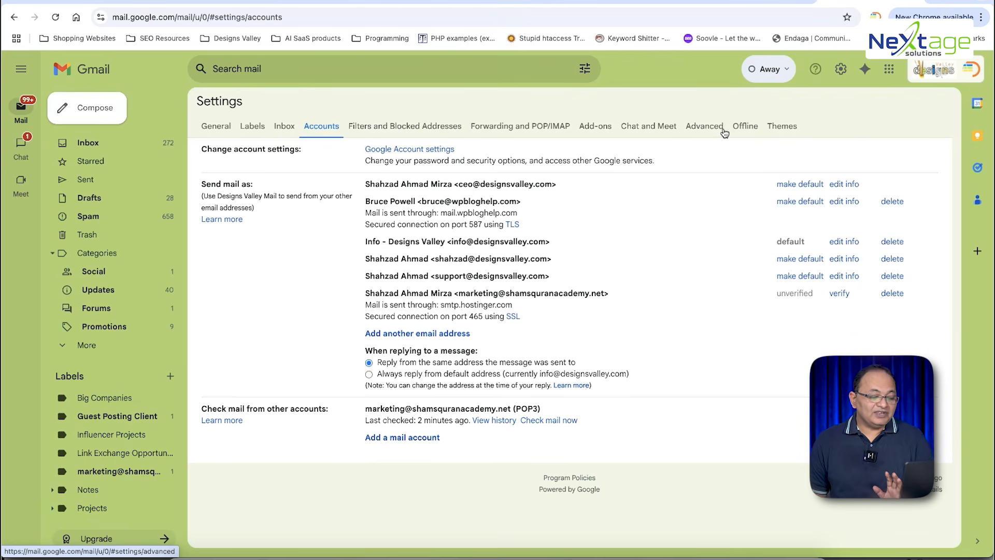
Step: On the hPanel mailbox setup page, select the Browser card under Configure apps and devices
click(115, 2)
click(633, 287)
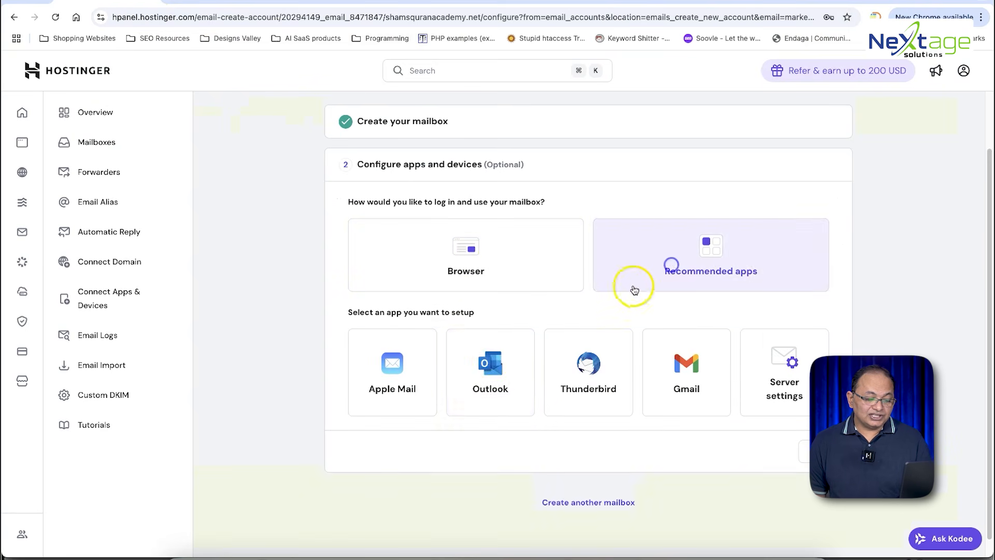
scroll(658, 232, down, 5)
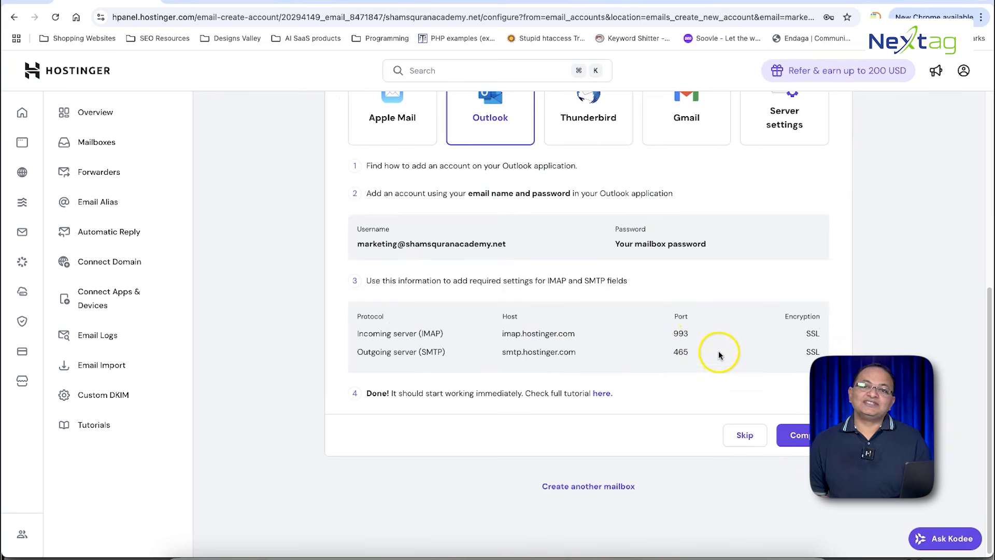
scroll(517, 261, up, 5)
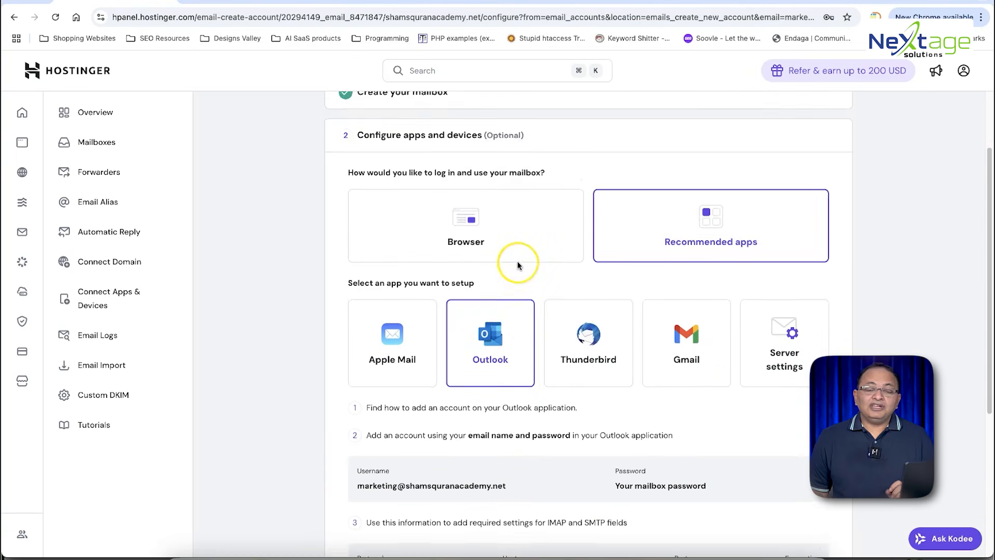
scroll(517, 265, down, 3)
scroll(563, 263, down, 1)
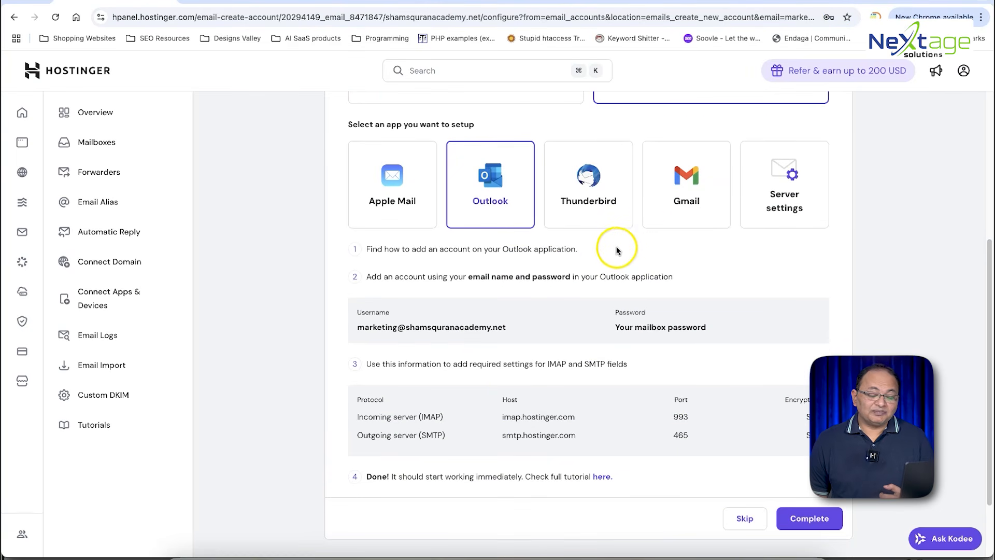
scroll(623, 244, up, 3)
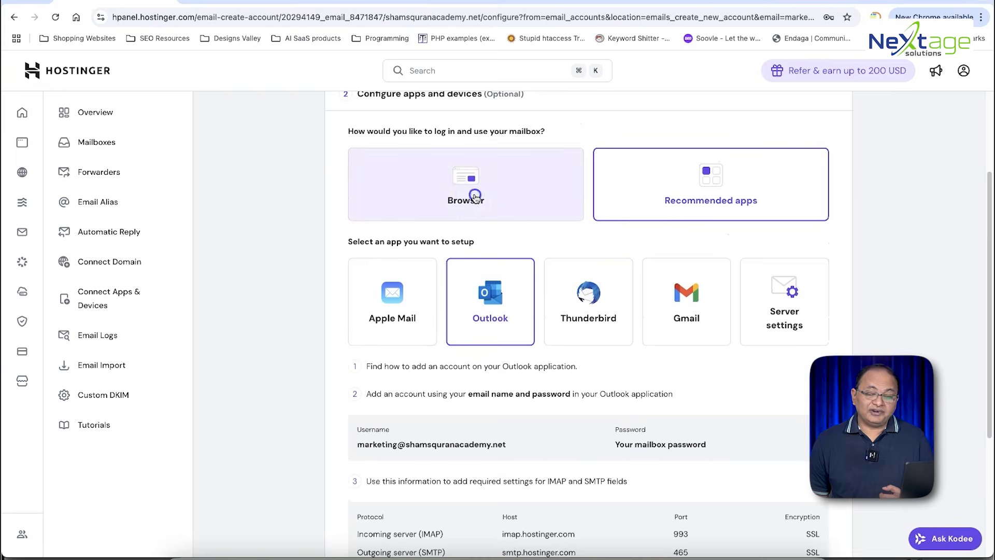
click(475, 195)
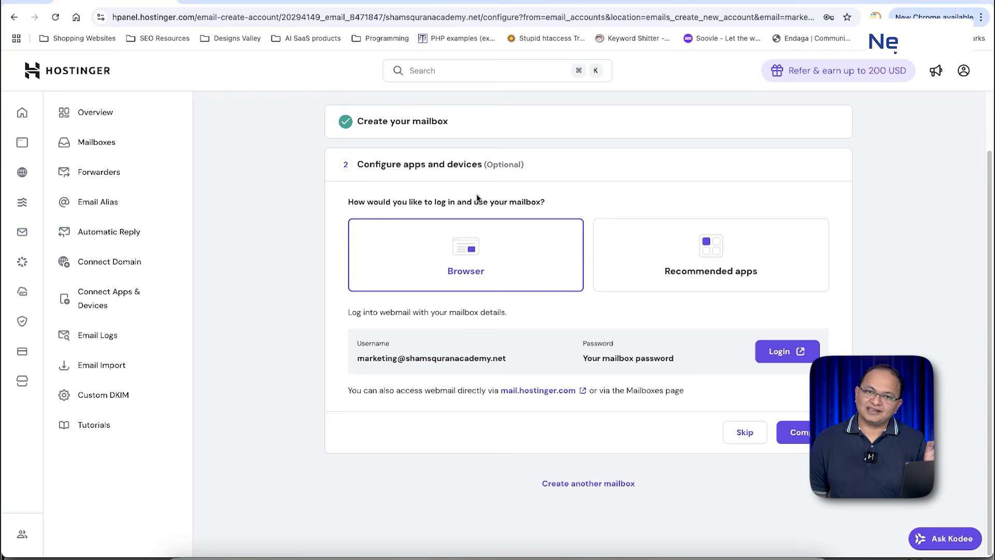
Step: Log into webmail and open the Designs Valley confirmation email's send-as link to Gmail
click(782, 350)
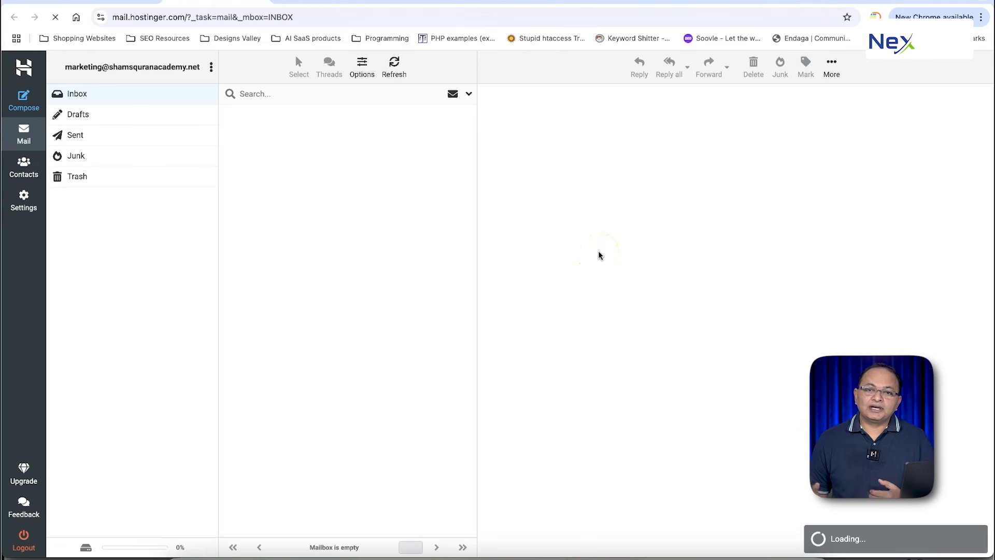
click(496, 214)
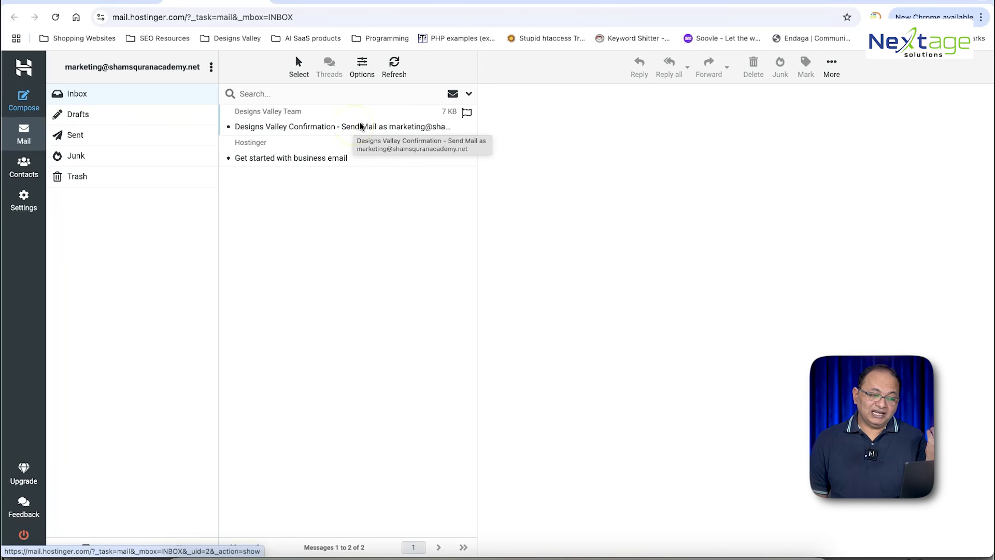
click(361, 126)
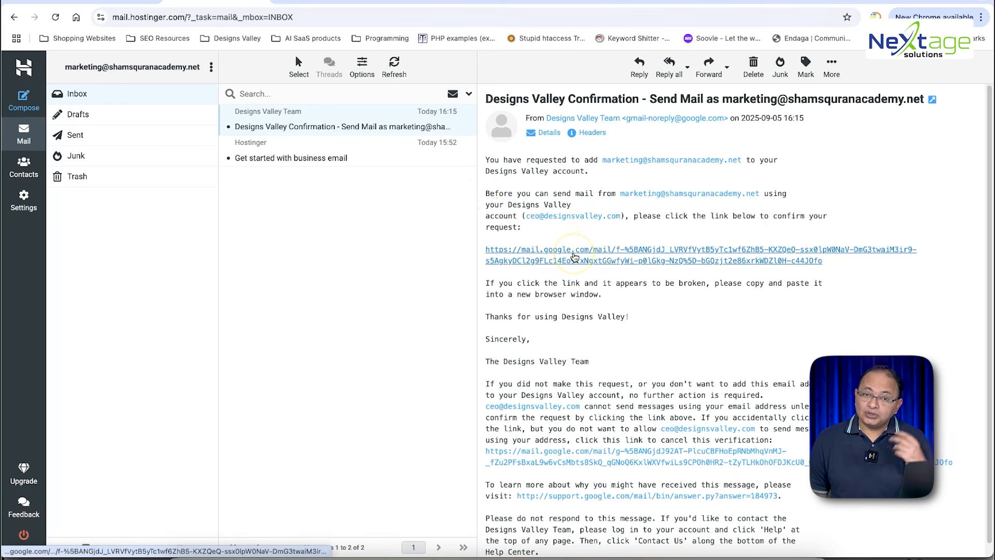
click(575, 257)
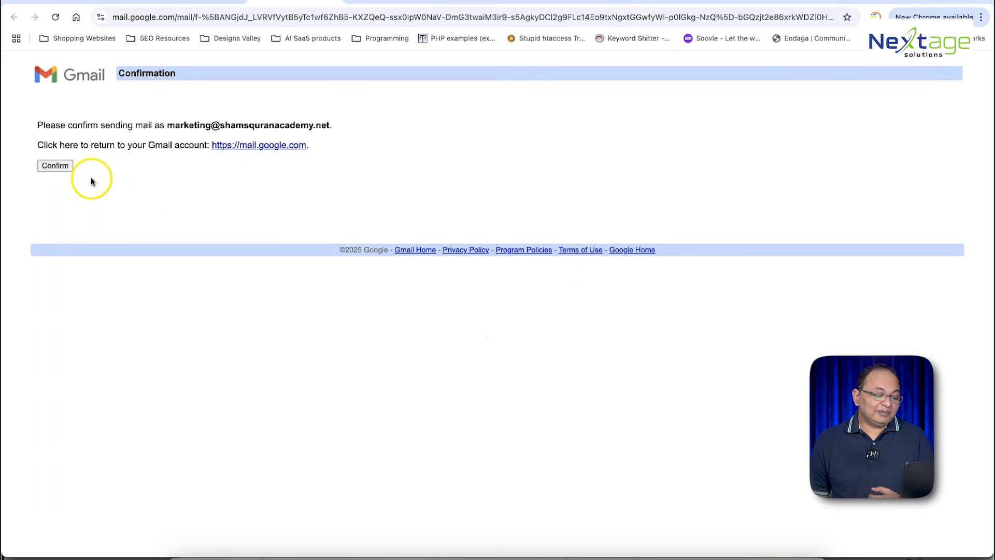
Step: Confirm sending mail as the marketing address, then return to Gmail's Accounts settings tab
click(54, 166)
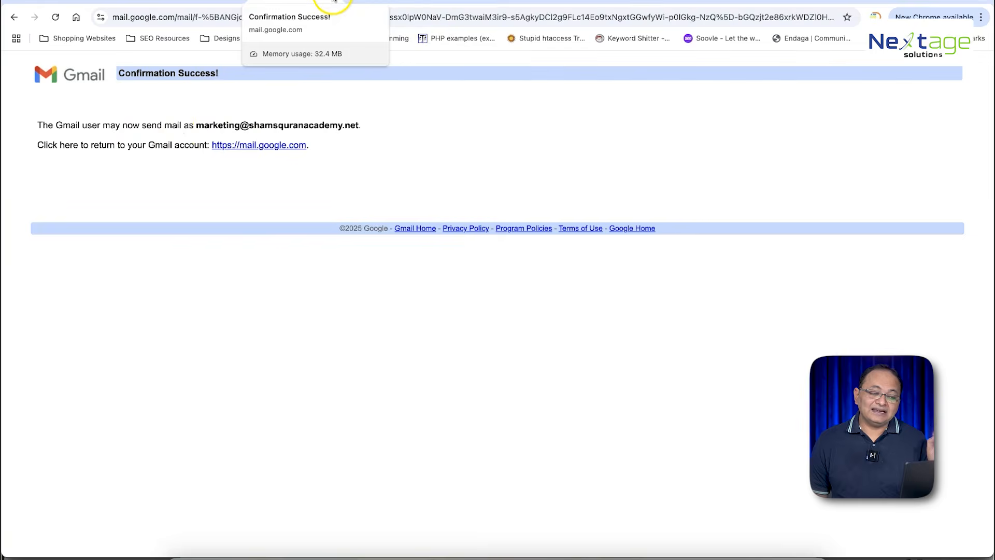
click(335, 1)
click(771, 1)
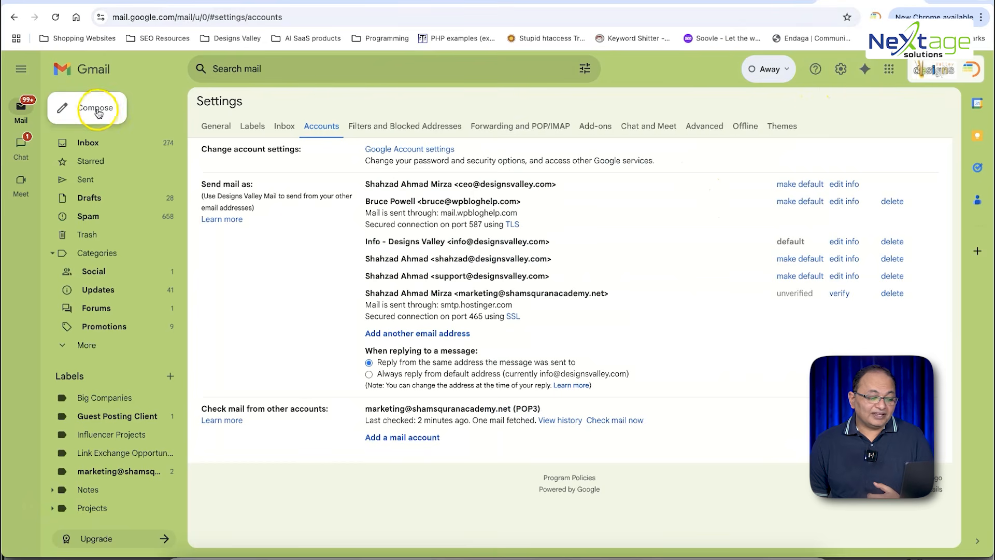
Step: Reload Gmail and start a new message sent from the marketing address
click(98, 113)
click(746, 239)
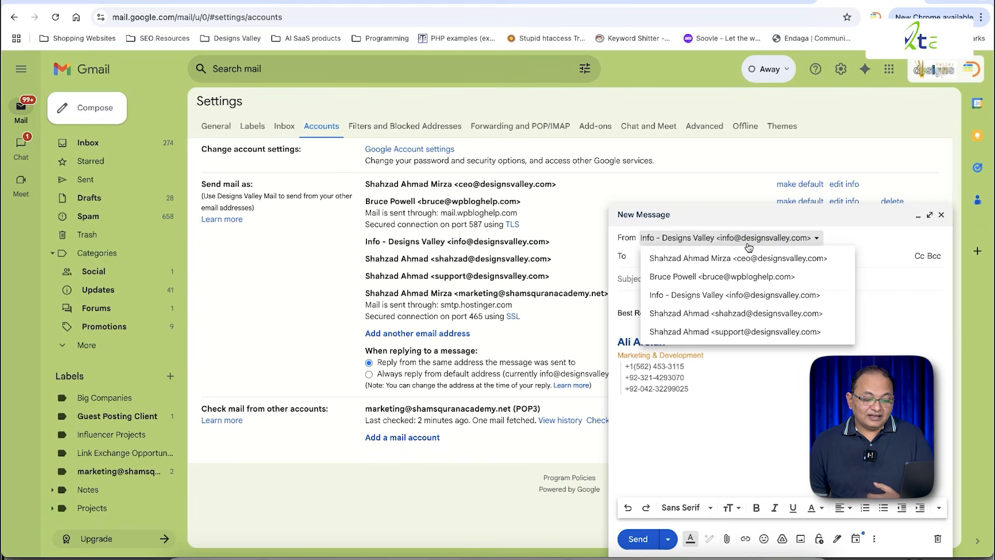
click(941, 214)
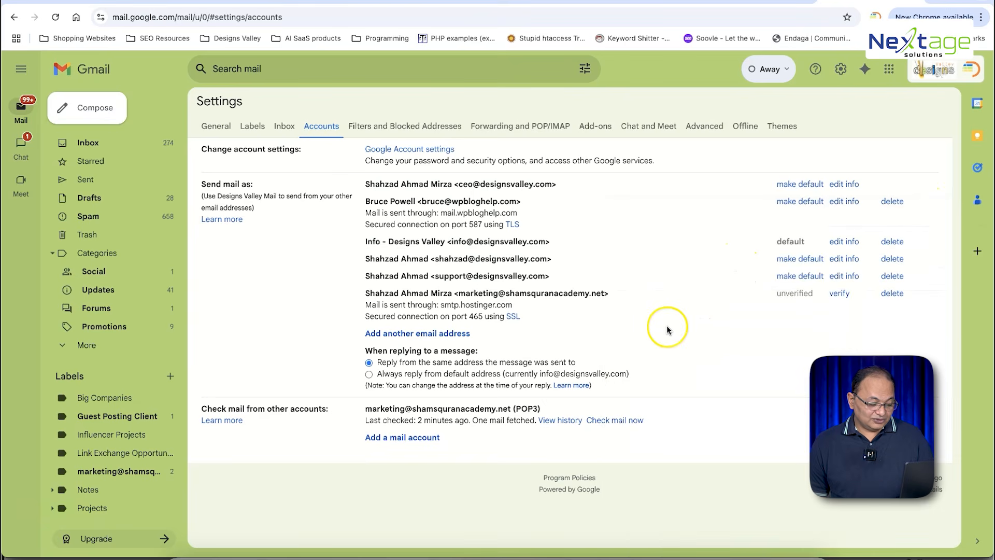
key(super+r)
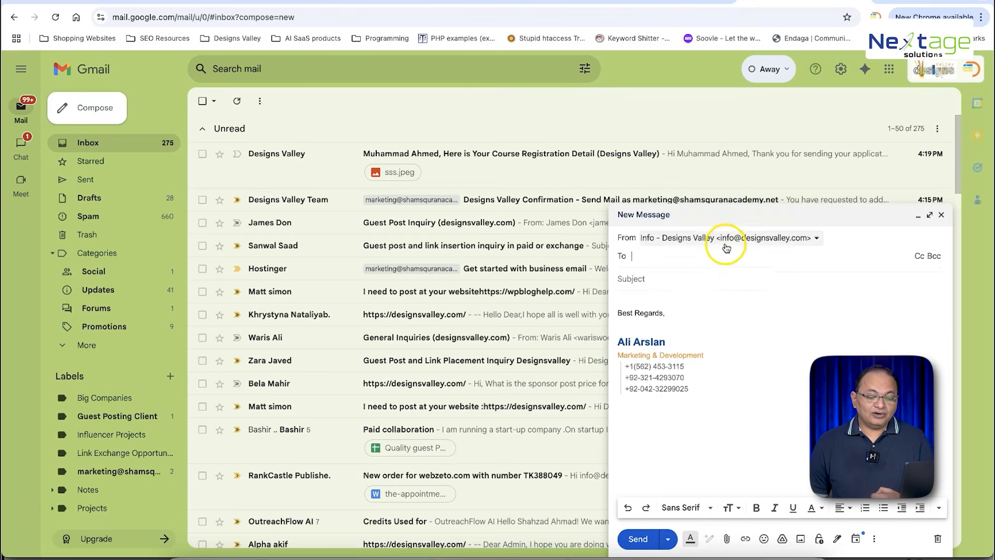
click(725, 239)
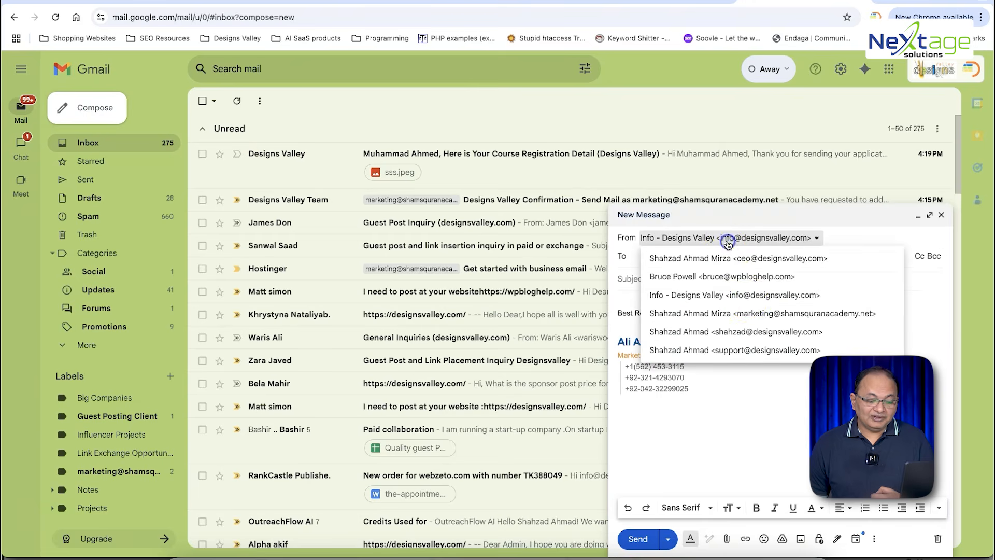
click(753, 314)
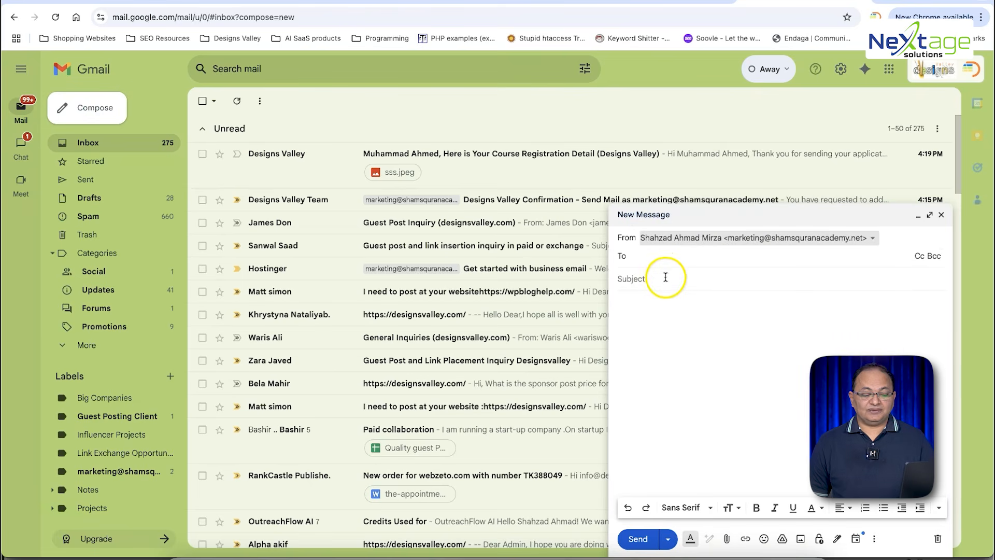
Step: Address the message to the info contact with subject 'test' and body 'hi', and send it
click(663, 272)
click(655, 239)
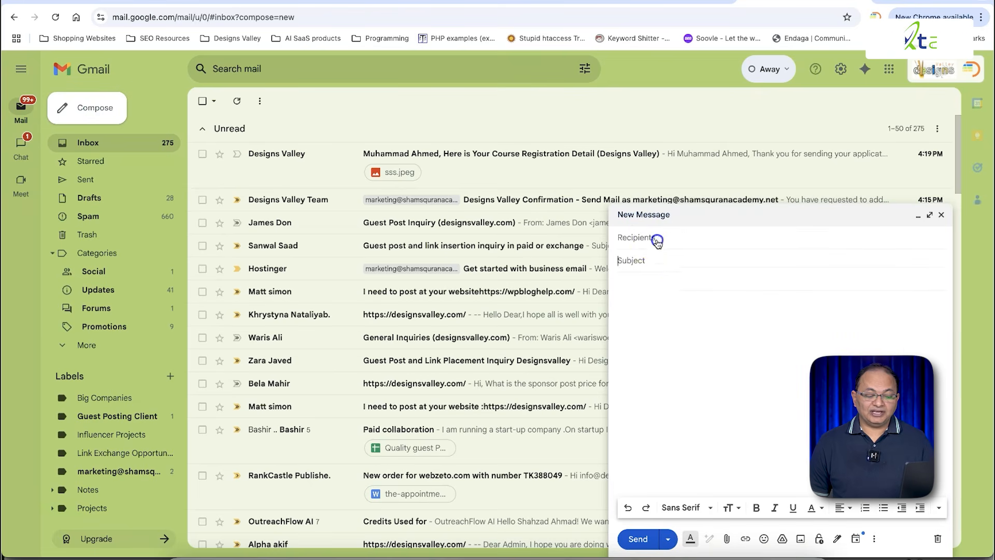
text(info)
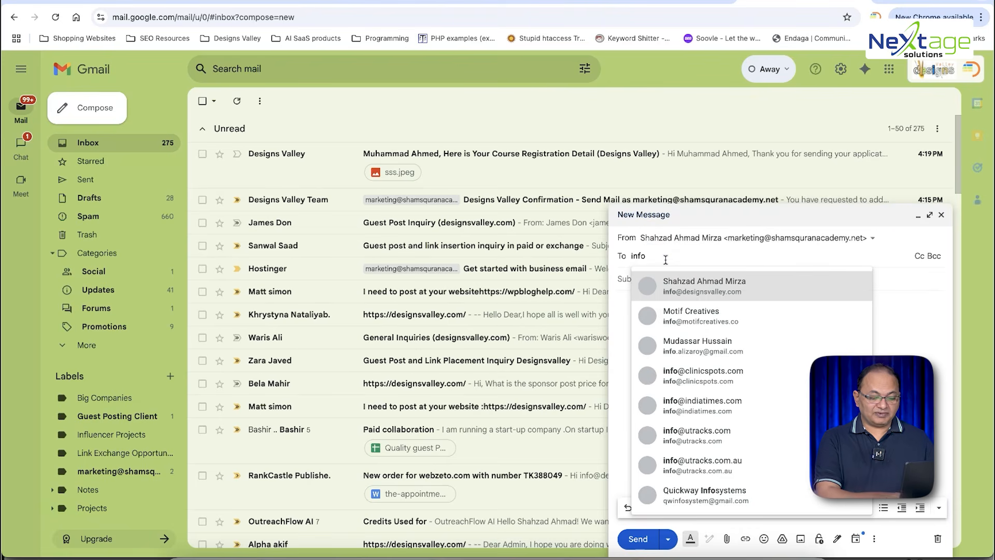
key(Return)
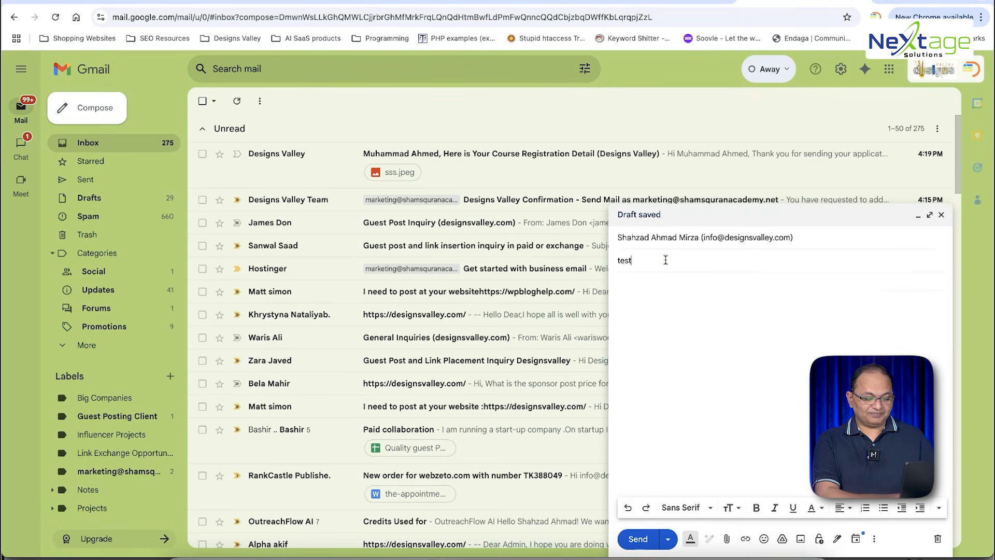
key(Tab)
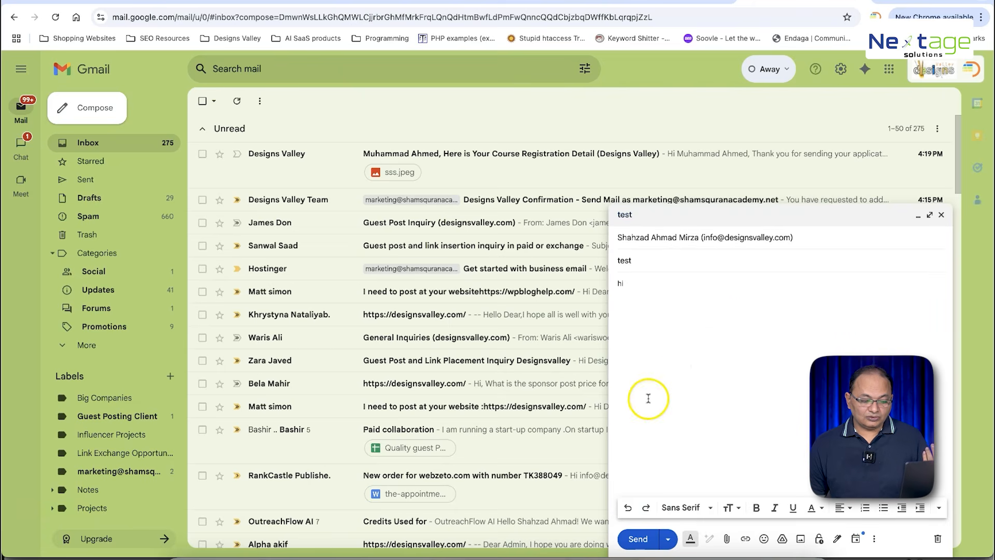
click(749, 236)
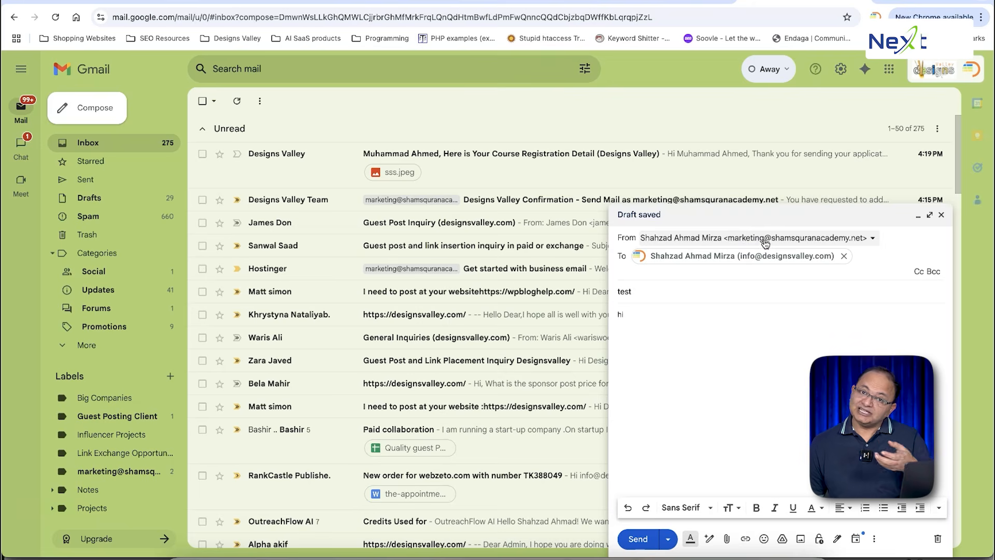
click(637, 538)
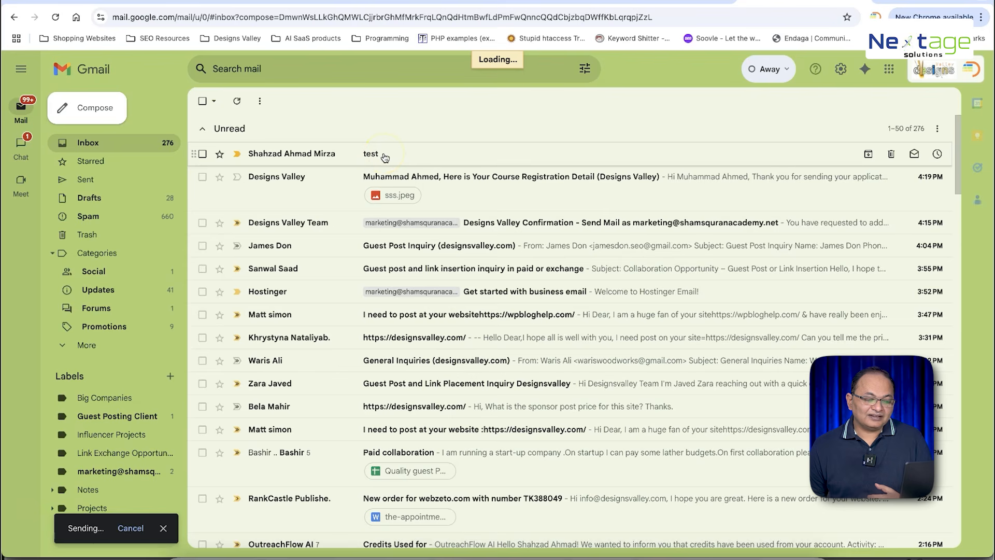
Step: Reply 'test' to the received test email, then glance at the webmail inbox and return
click(399, 160)
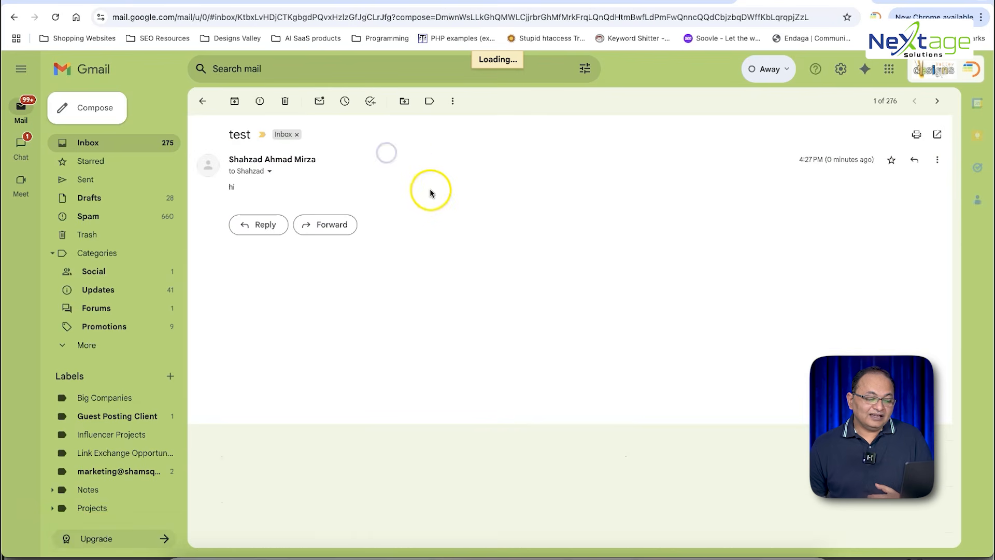
click(253, 226)
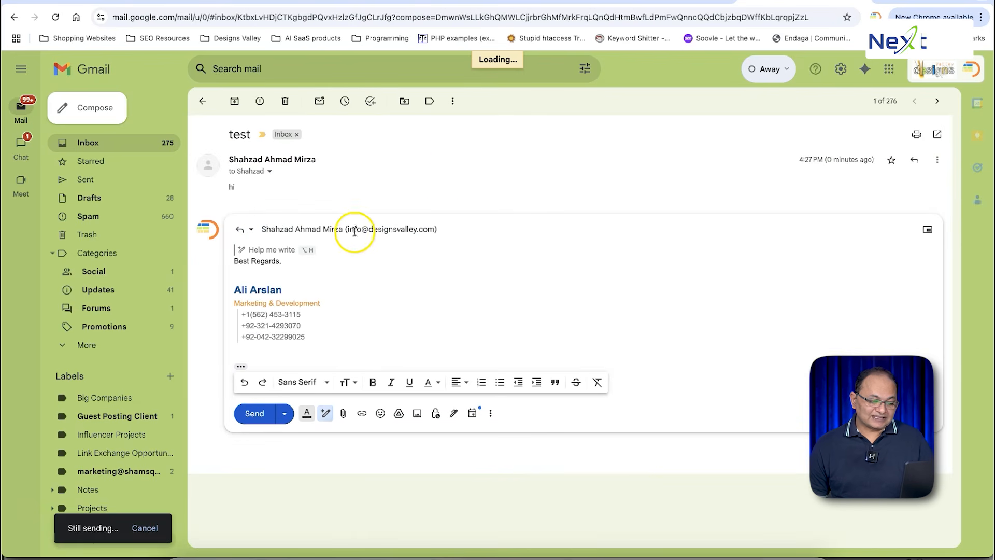
text(test)
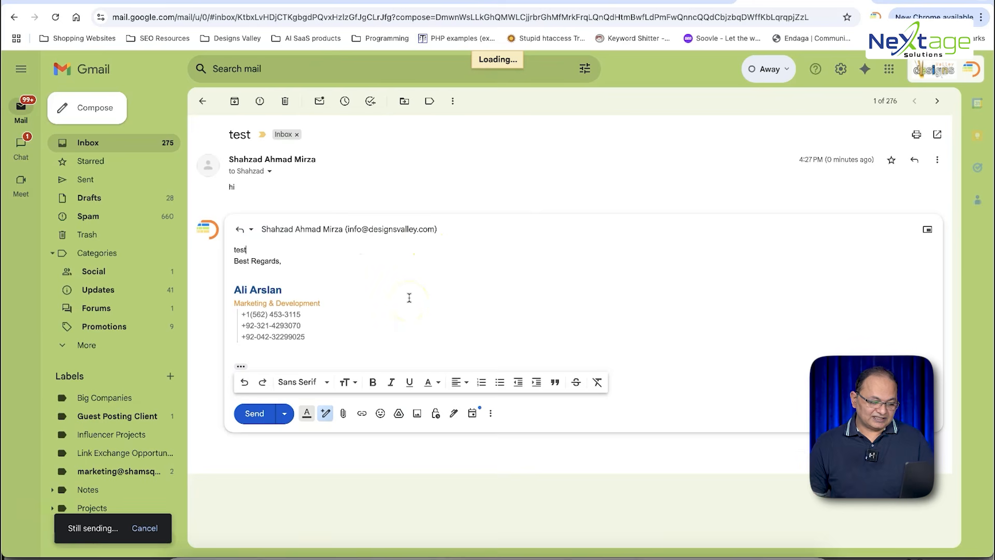
key(Return)
key(Return)
click(252, 436)
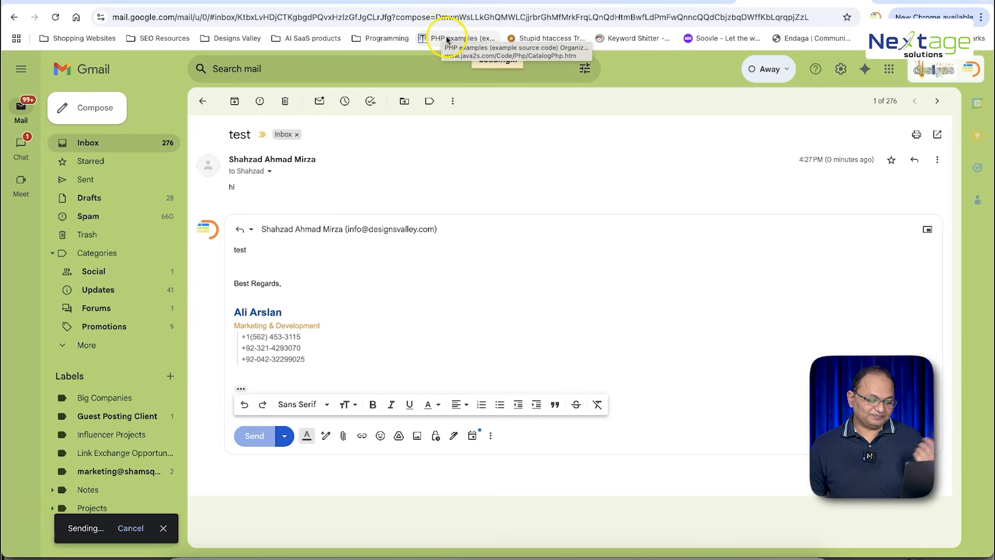
click(252, 2)
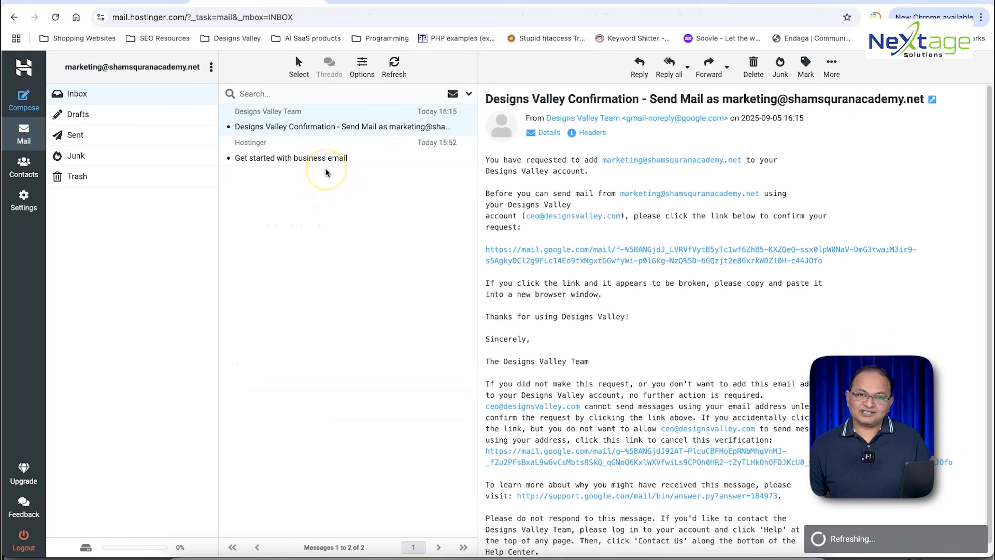
click(805, 1)
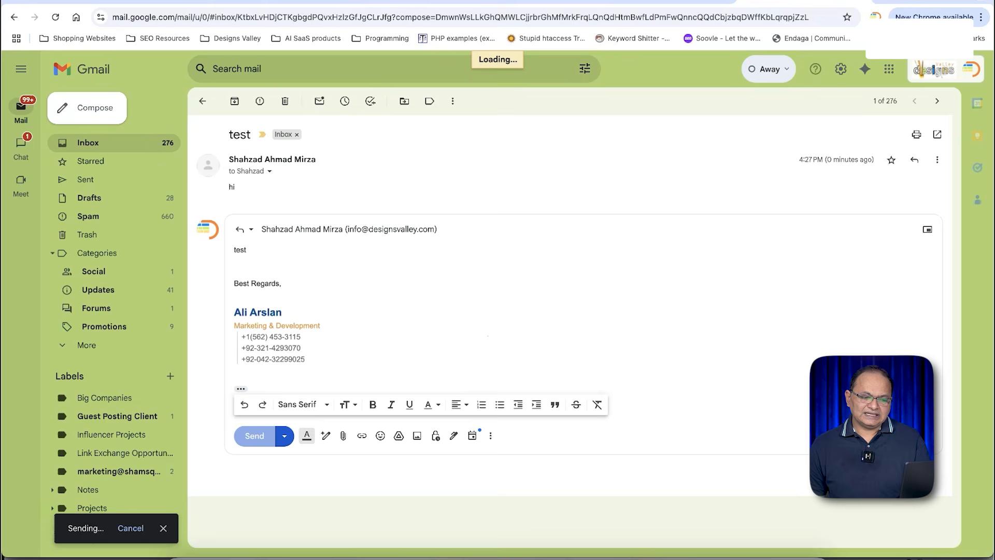